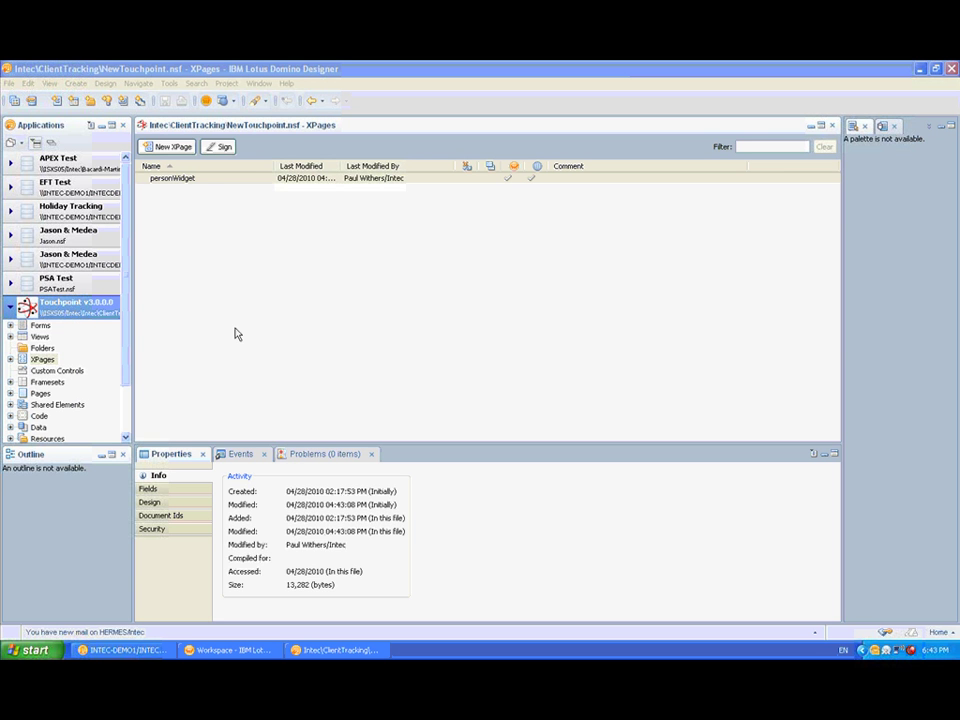
# Open the personWidget XPage and inspect the personKey edit box and docId computed field formula
pyautogui.doubleClick(207, 179)
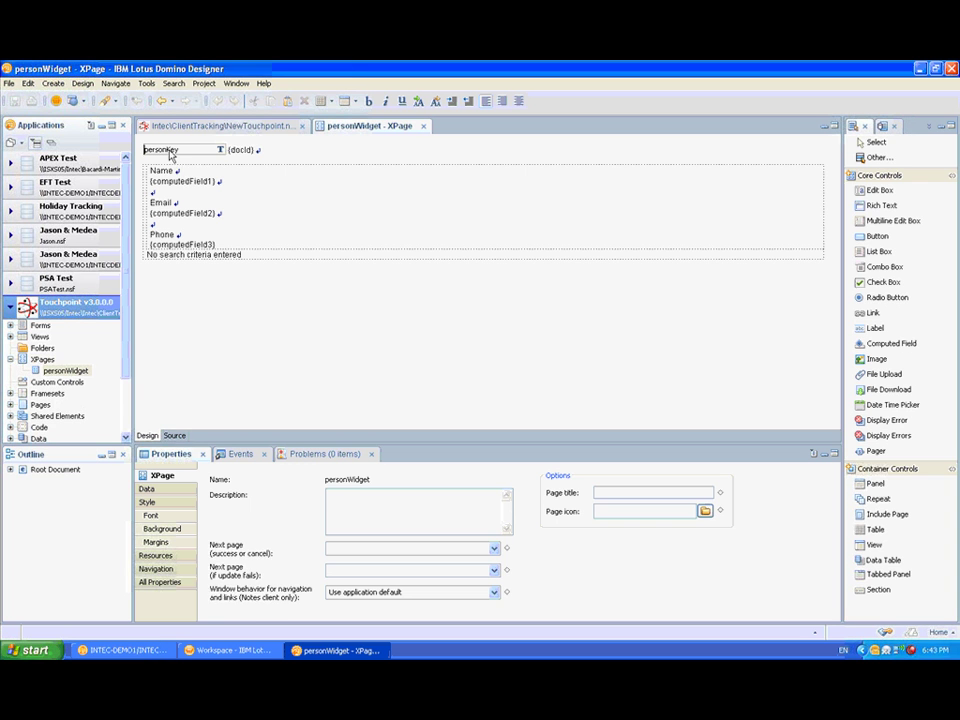
pyautogui.click(170, 155)
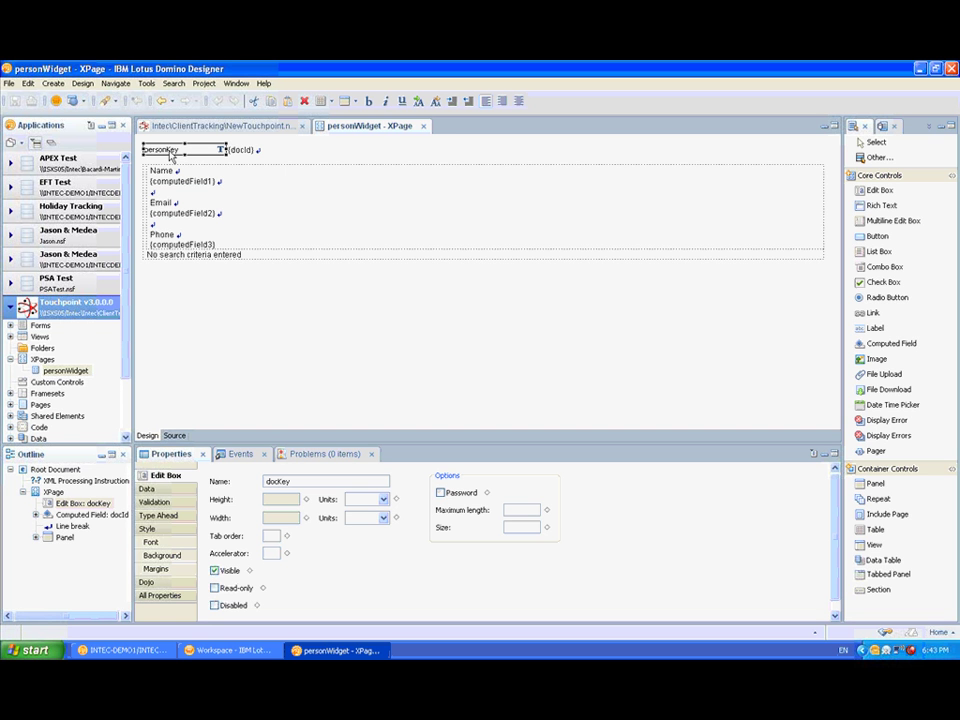
pyautogui.click(241, 152)
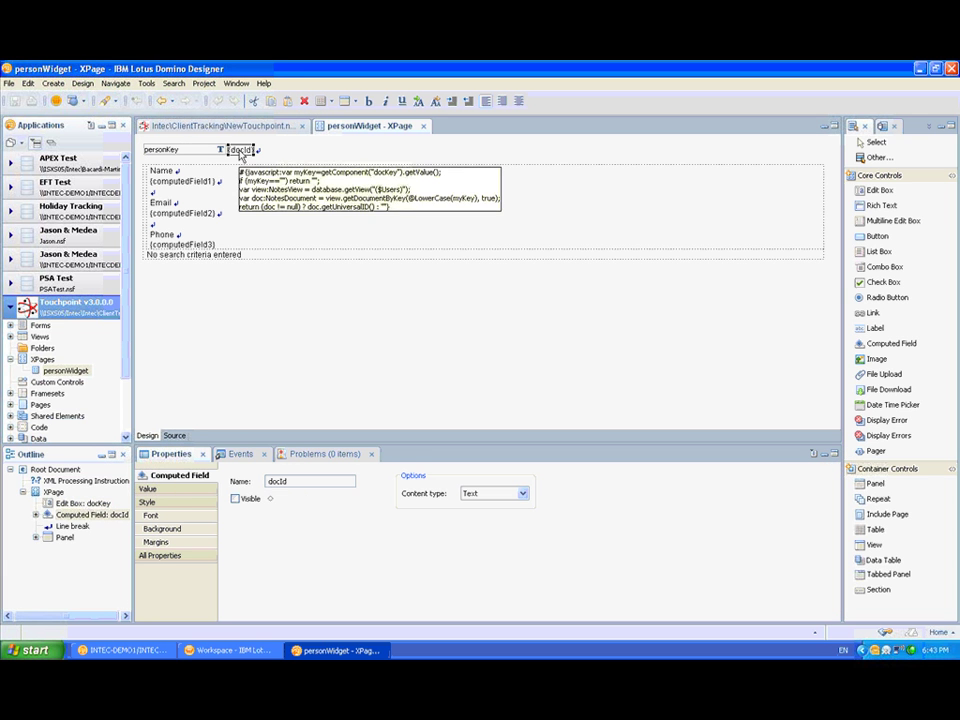
pyautogui.click(187, 496)
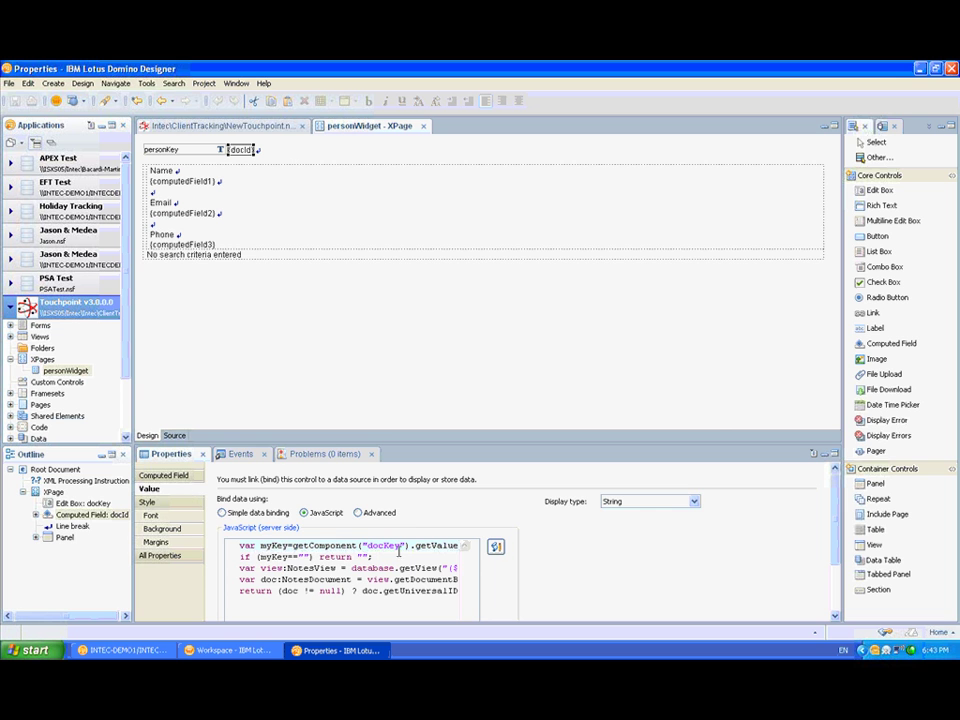
pyautogui.click(497, 547)
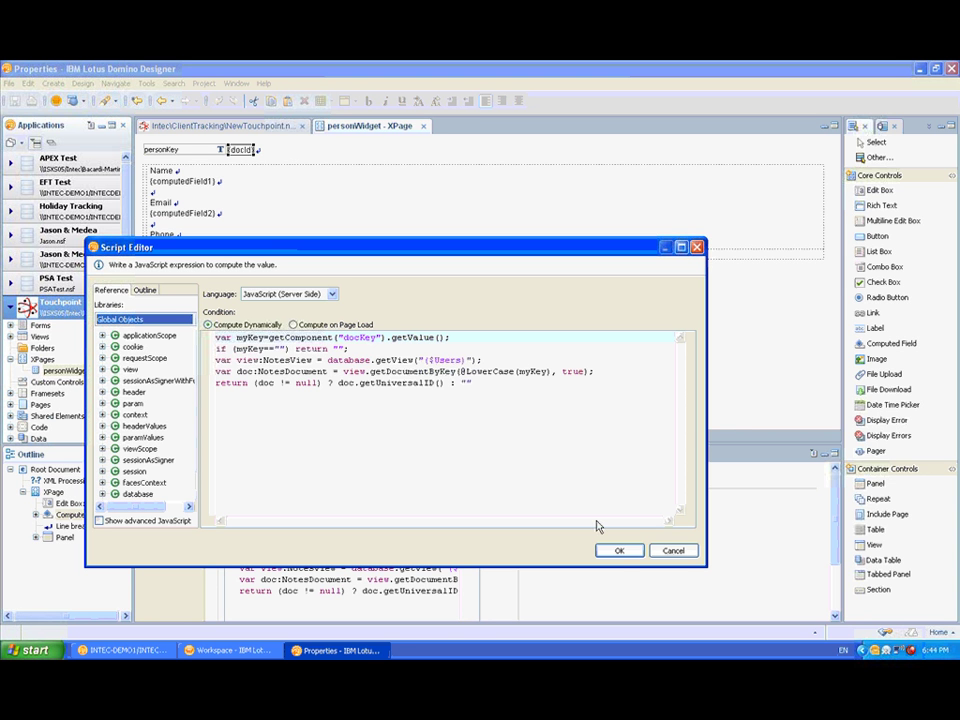
pyautogui.click(620, 553)
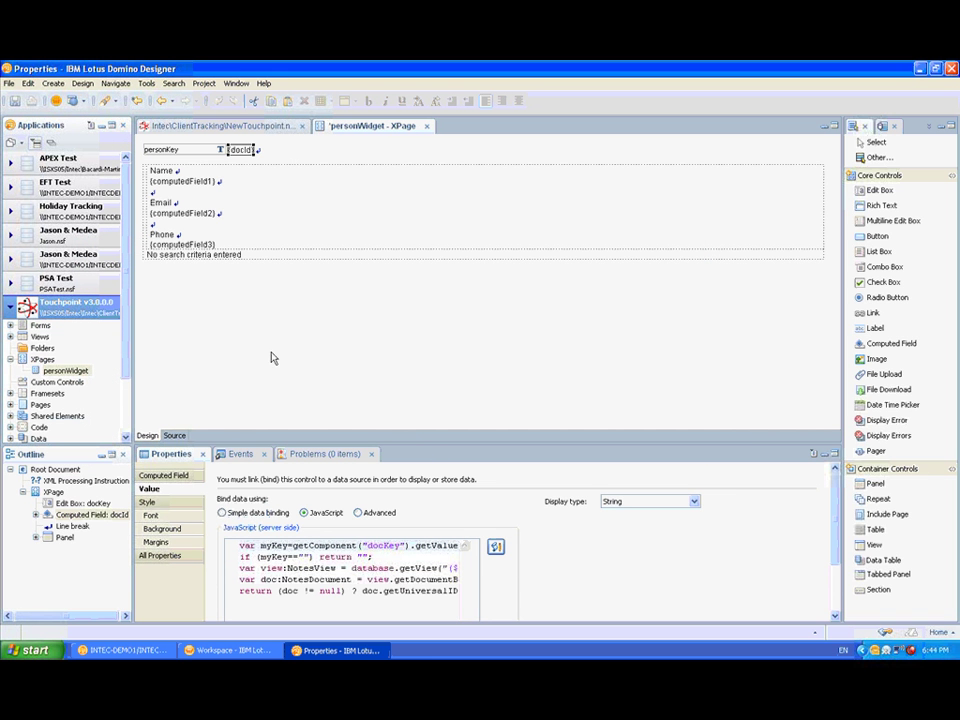
pyautogui.click(147, 254)
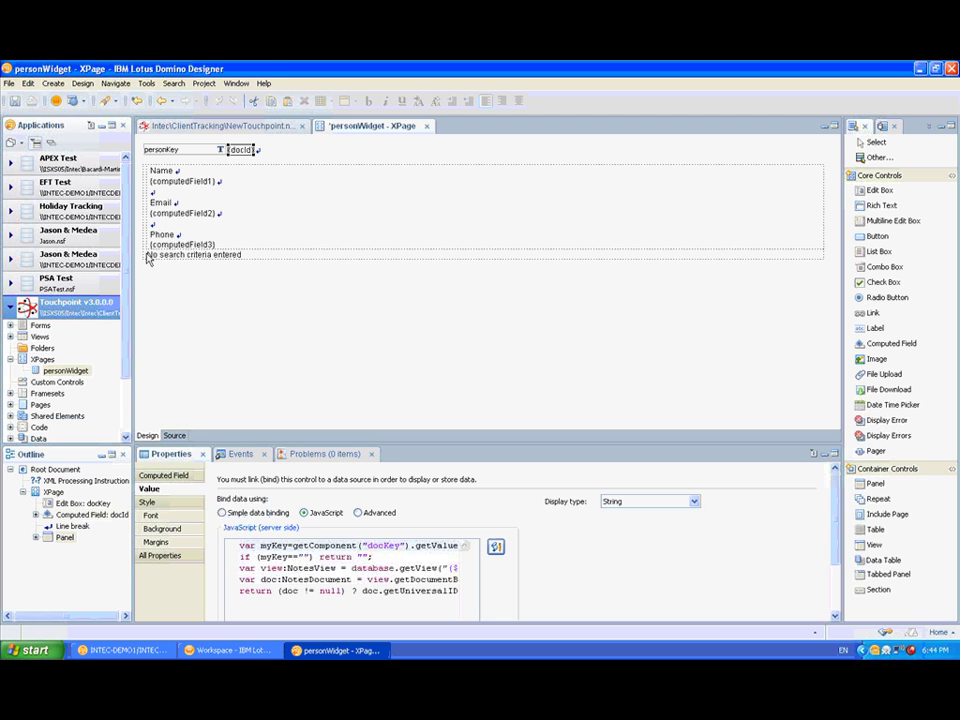
pyautogui.click(147, 256)
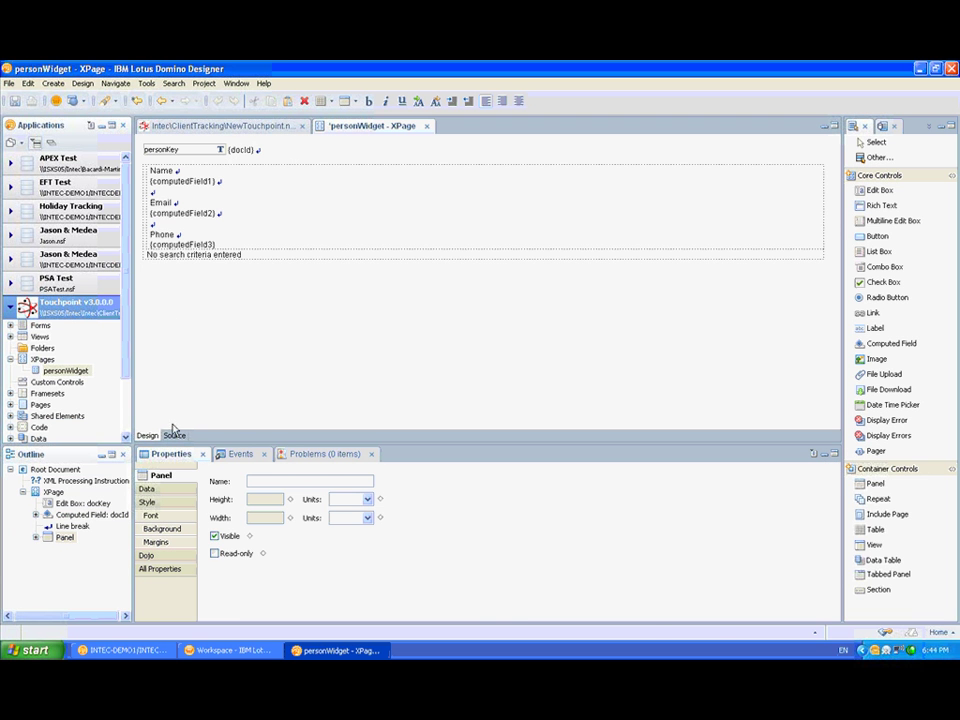
pyautogui.click(174, 435)
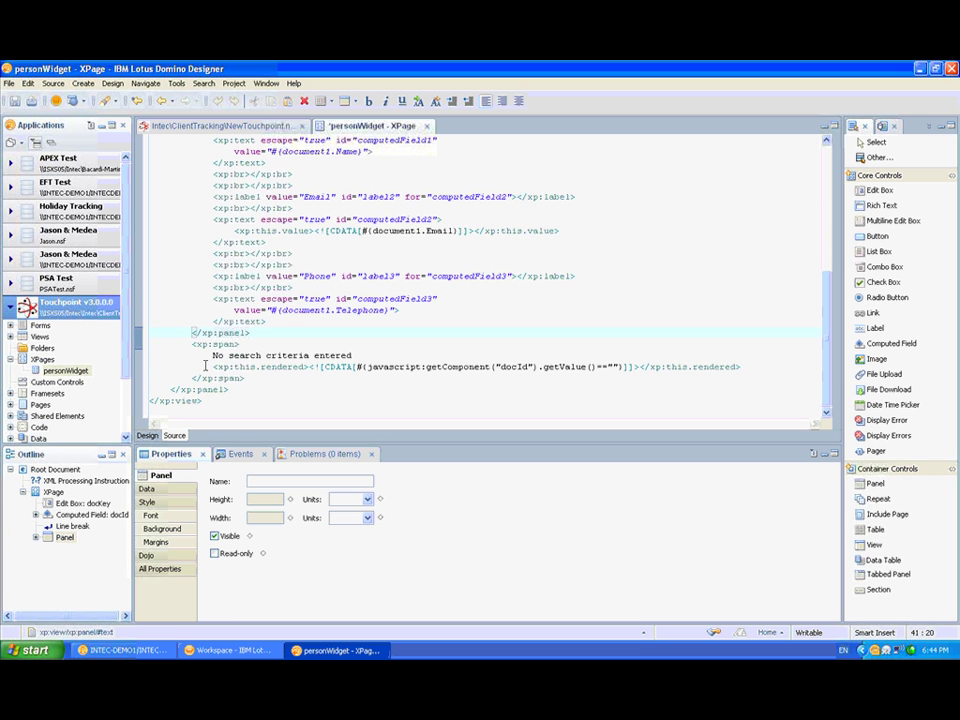
pyautogui.click(205, 366)
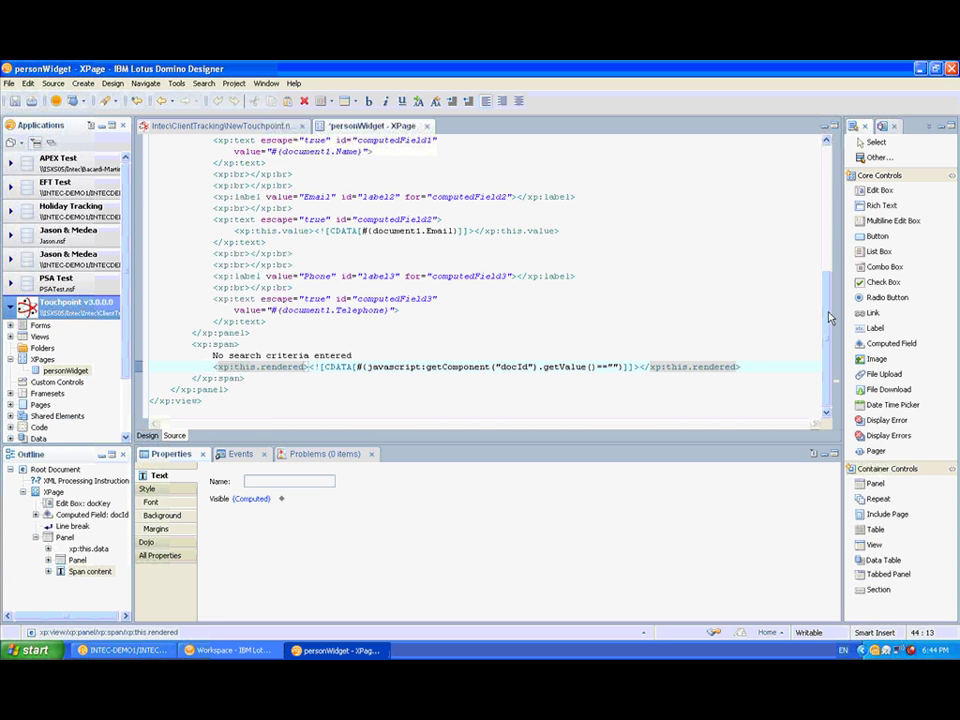
pyautogui.moveTo(829, 317); pyautogui.dragTo(822, 261)
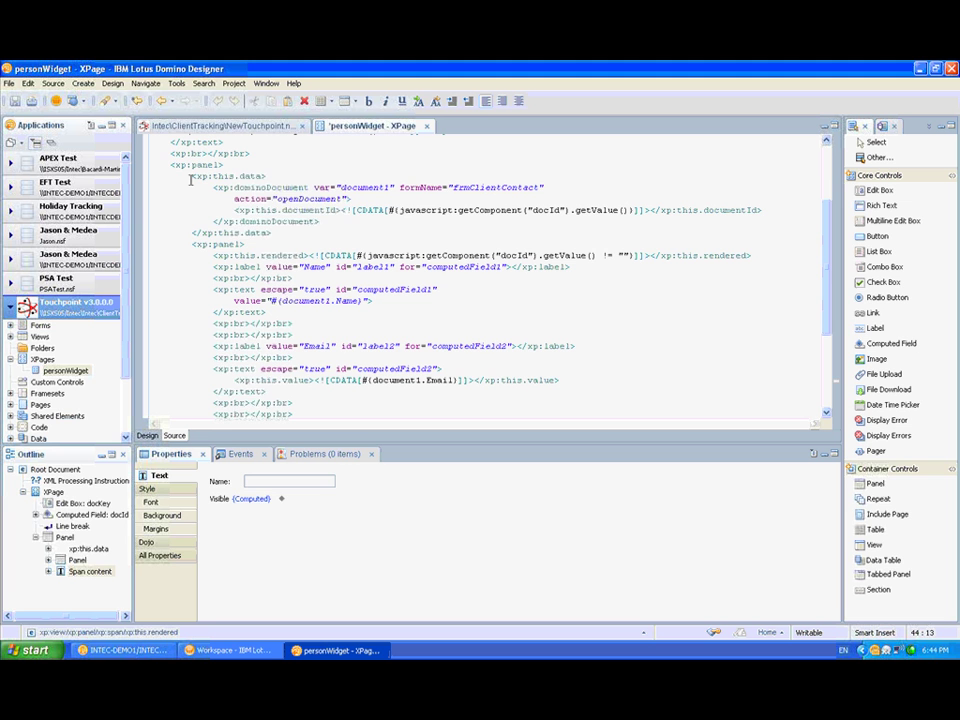
pyautogui.click(191, 176)
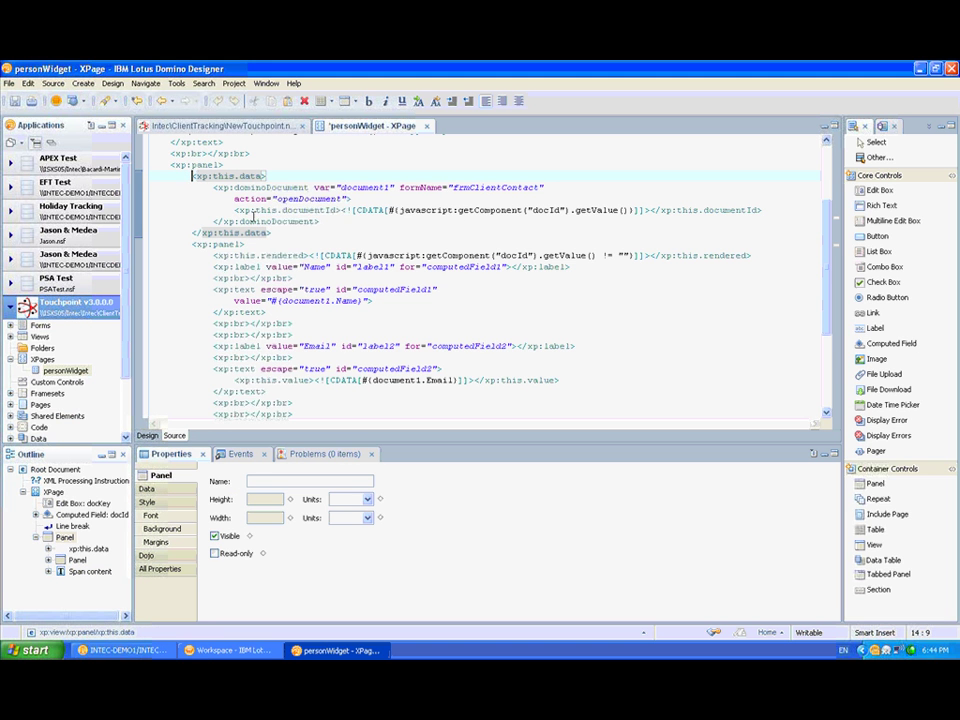
pyautogui.moveTo(233, 210); pyautogui.dragTo(764, 210)
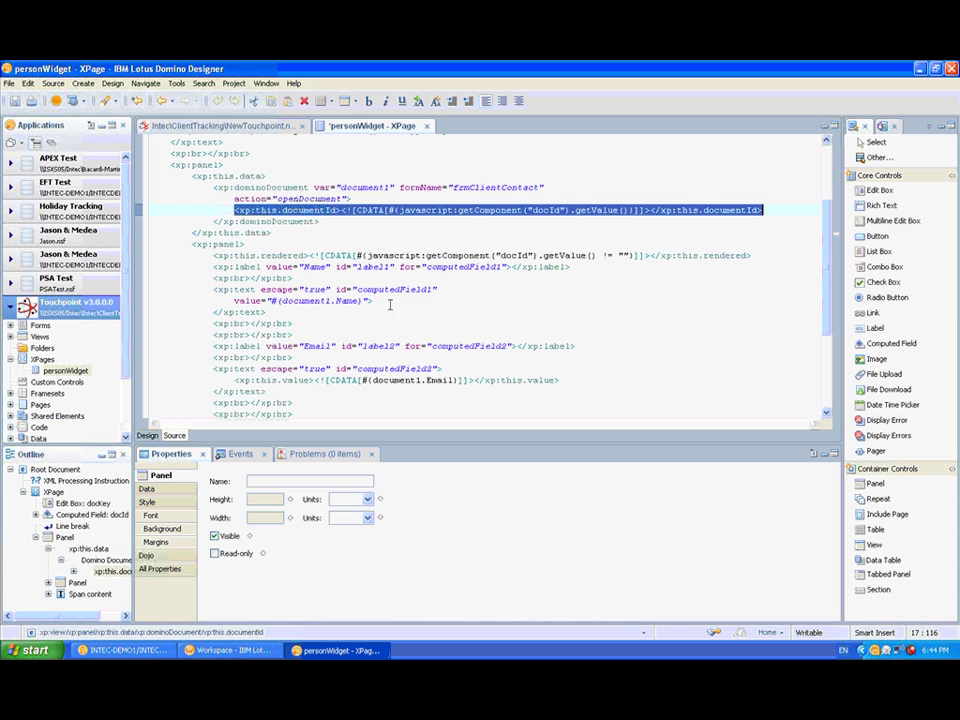
pyautogui.click(212, 255)
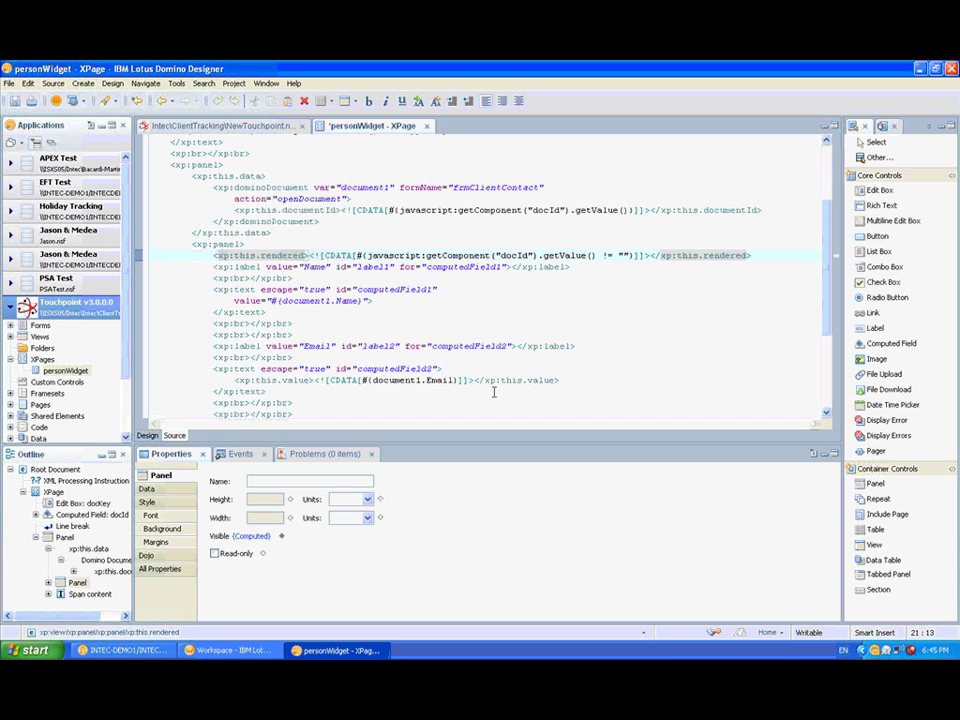
pyautogui.moveTo(826, 300); pyautogui.dragTo(827, 342)
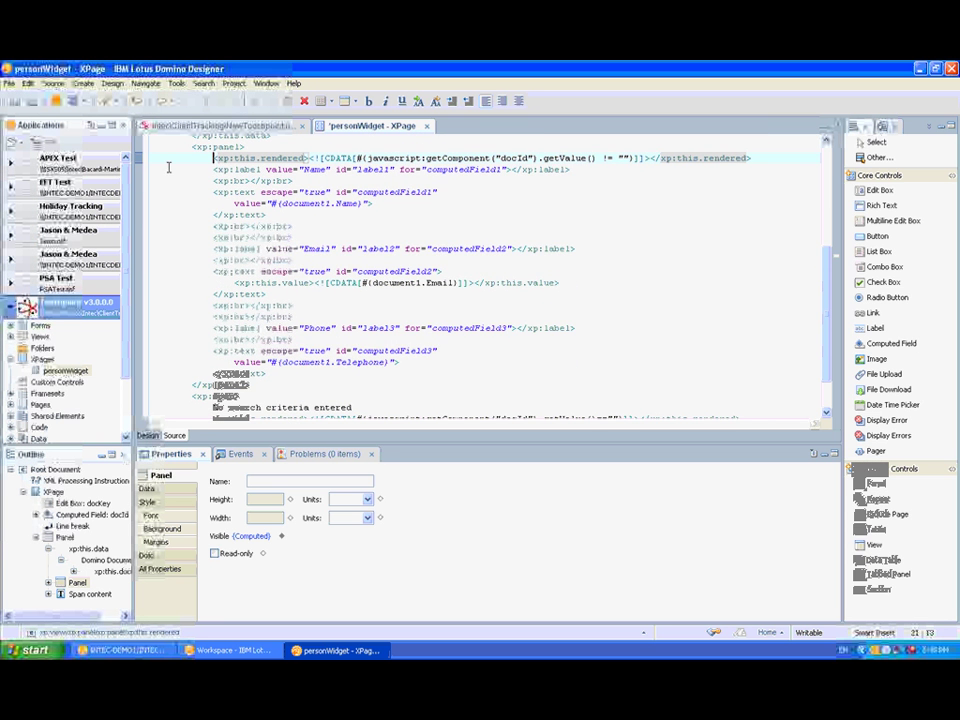
pyautogui.moveTo(150, 164)
pyautogui.mouseDown()
pyautogui.moveTo(160, 337)
pyautogui.moveTo(150, 383)
pyautogui.mouseUp()
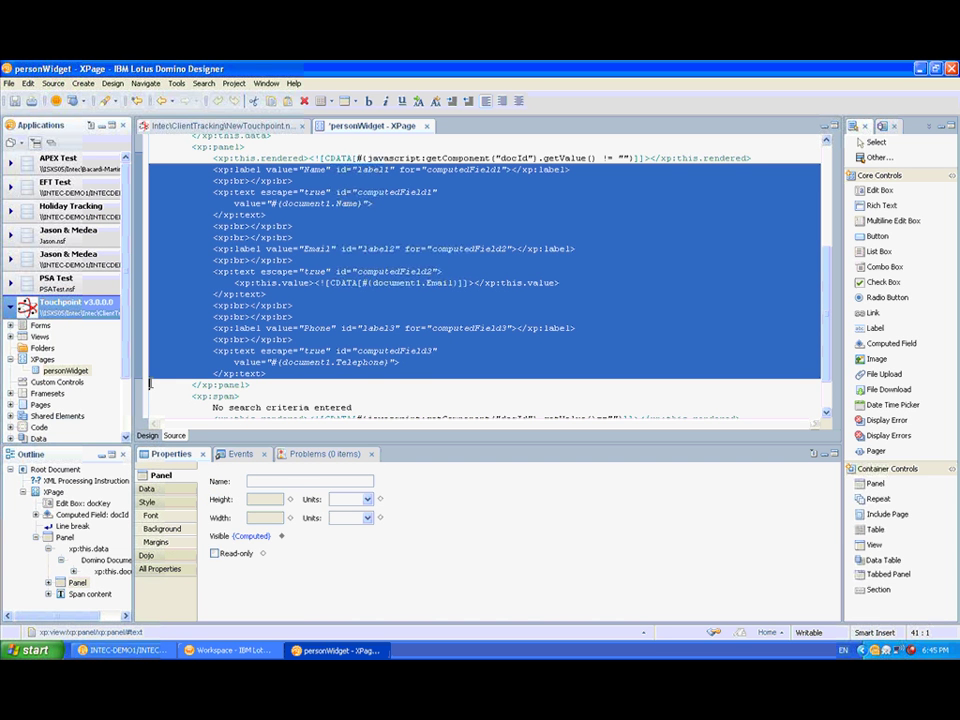
pyautogui.click(147, 435)
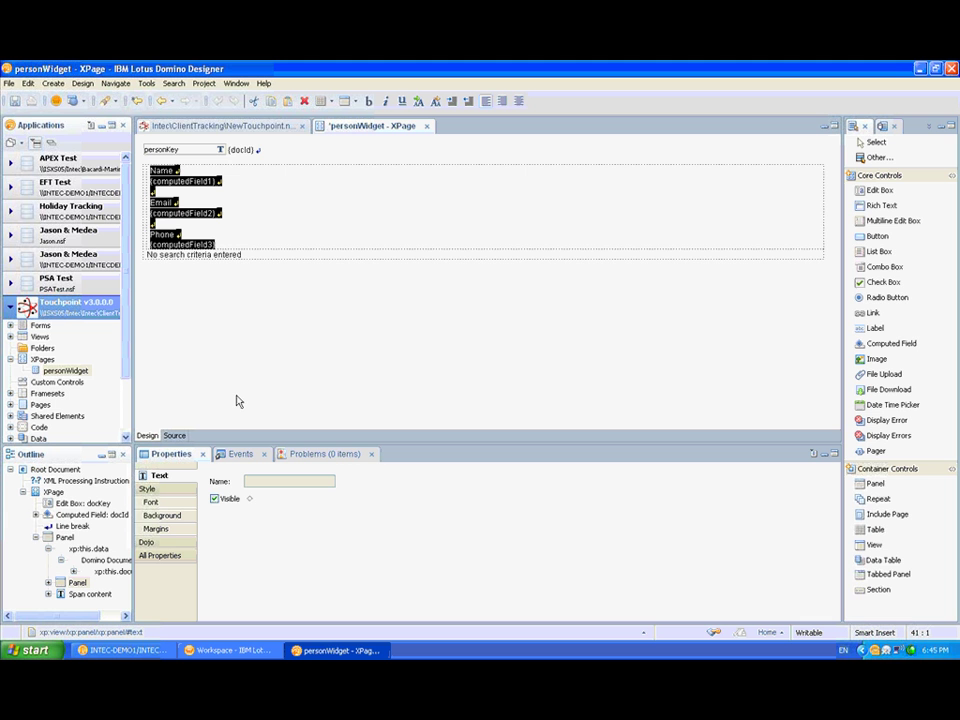
# Enable 'Show Widget Toolbar and the My Widgets Sidebar panel' in the Notes Widgets preferences
pyautogui.click(232, 651)
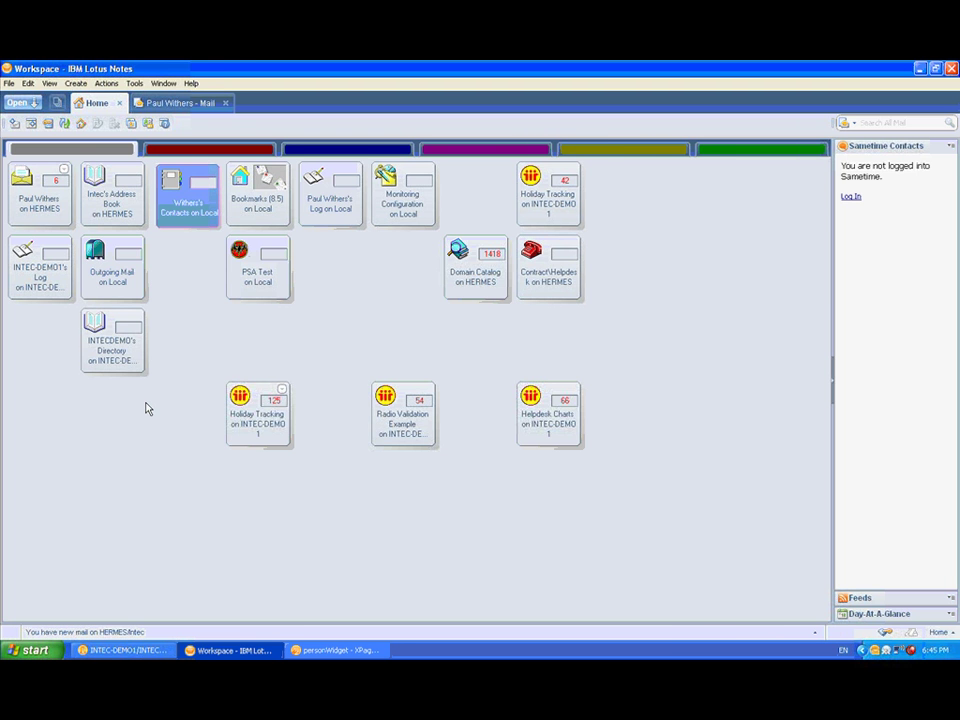
pyautogui.click(9, 83)
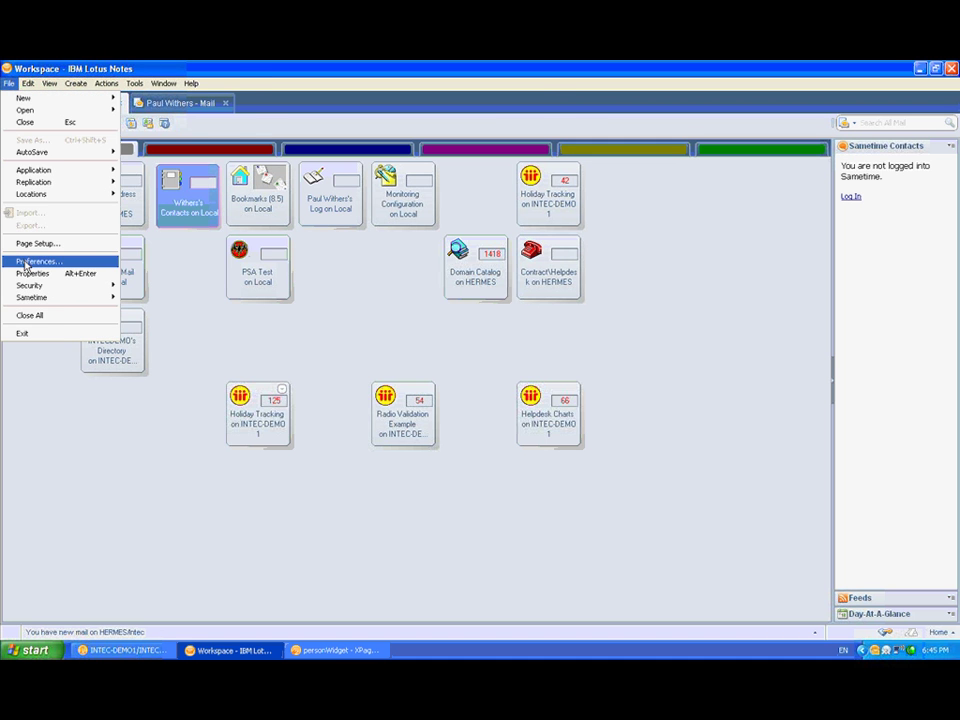
pyautogui.click(25, 261)
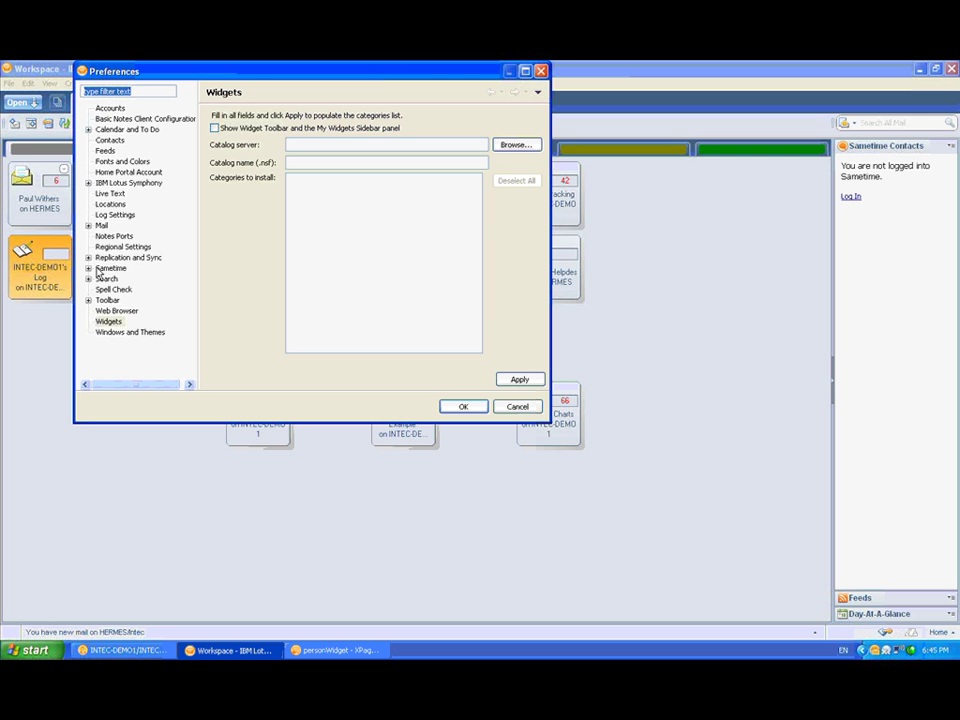
pyautogui.click(116, 324)
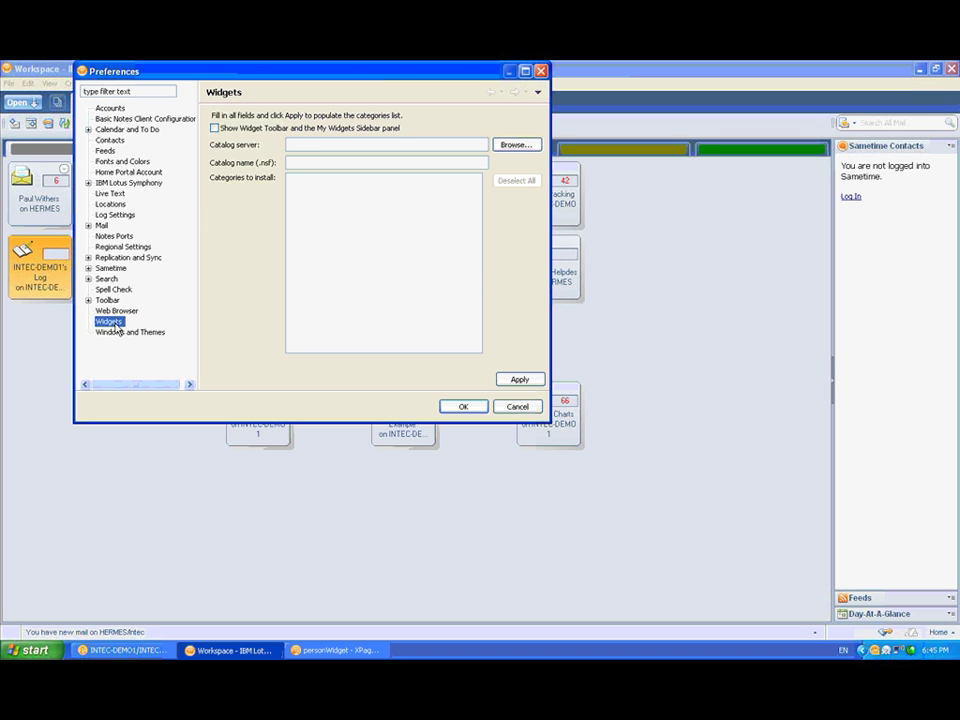
pyautogui.click(215, 129)
pyautogui.click(461, 408)
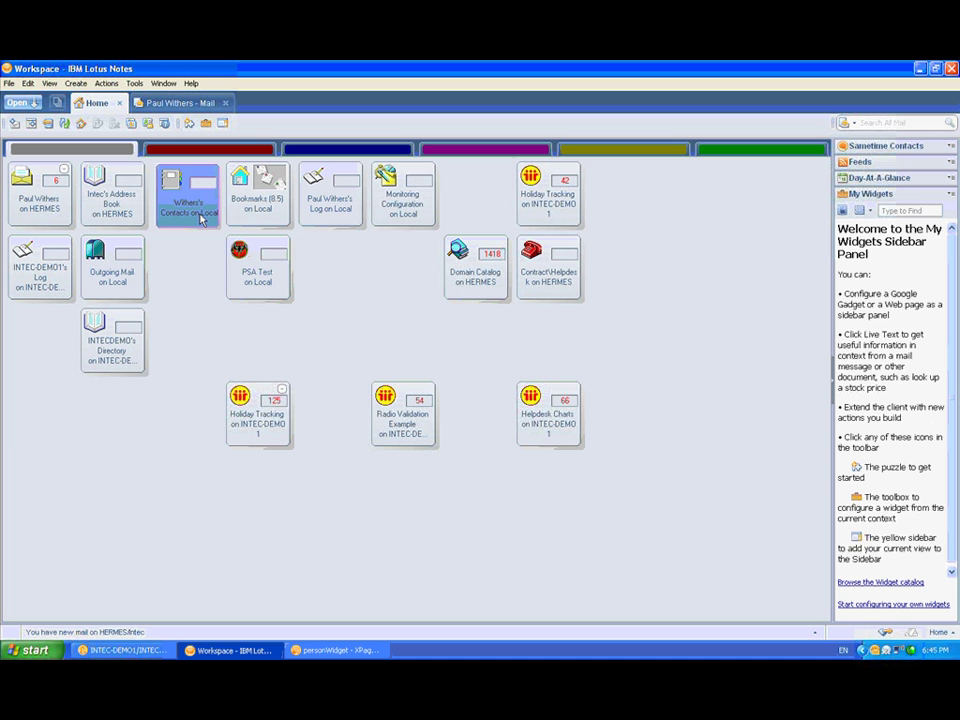
# Drag the extension.xml attachment from the mail drafts into the My Widgets panel
pyautogui.click(177, 106)
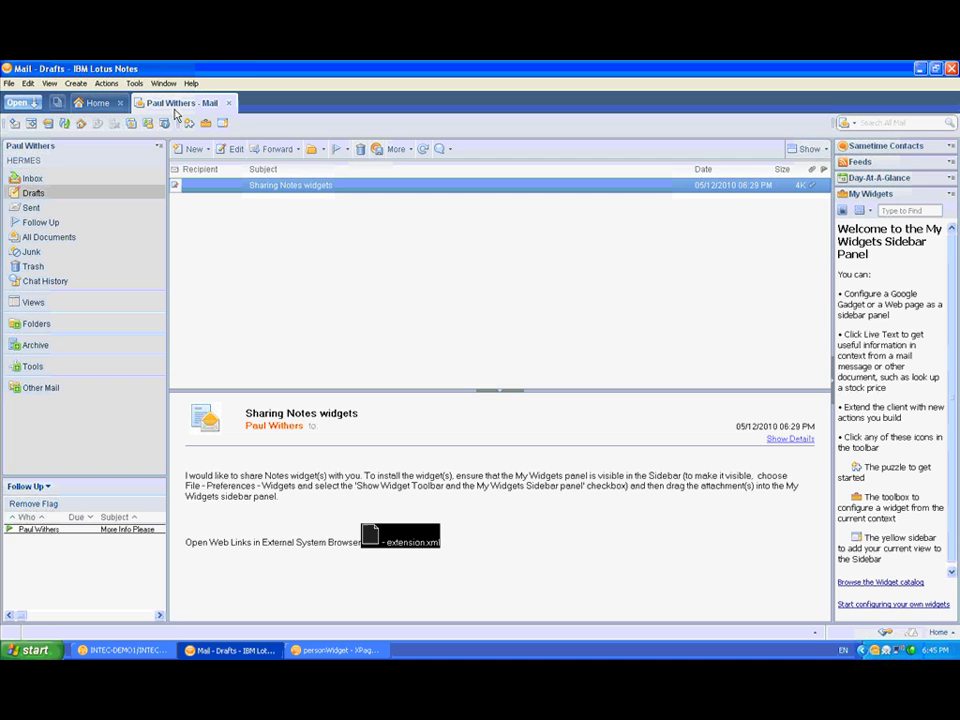
pyautogui.click(382, 542)
pyautogui.moveTo(382, 542)
pyautogui.mouseDown()
pyautogui.moveTo(748, 461)
pyautogui.moveTo(875, 390)
pyautogui.mouseUp()
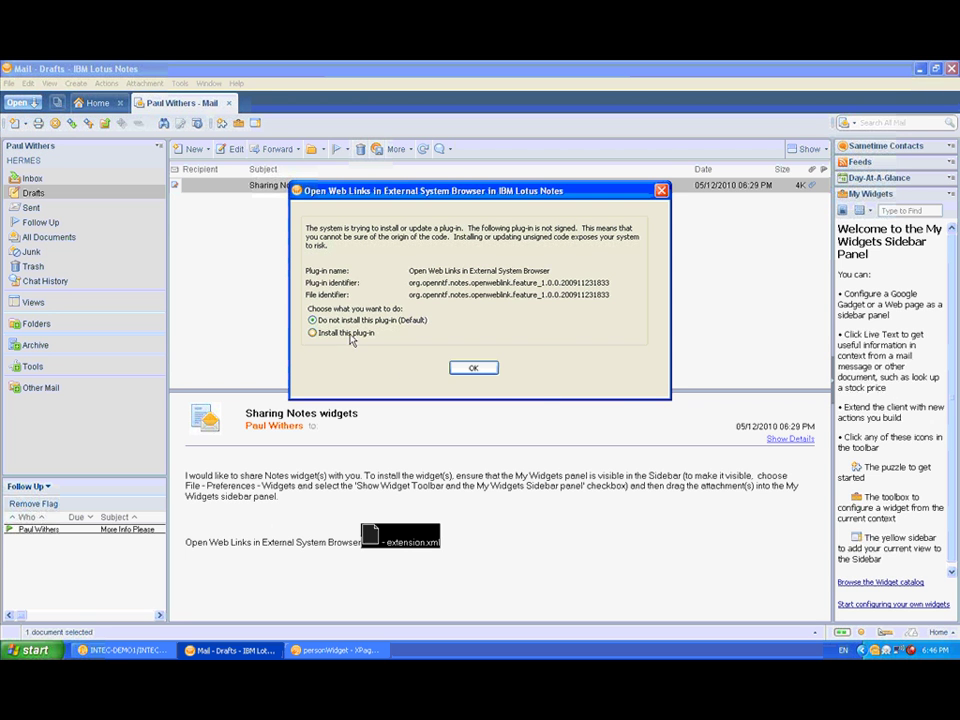
# Install the unsigned Open Web Links plug-in and postpone the client restart
pyautogui.click(312, 332)
pyautogui.click(477, 370)
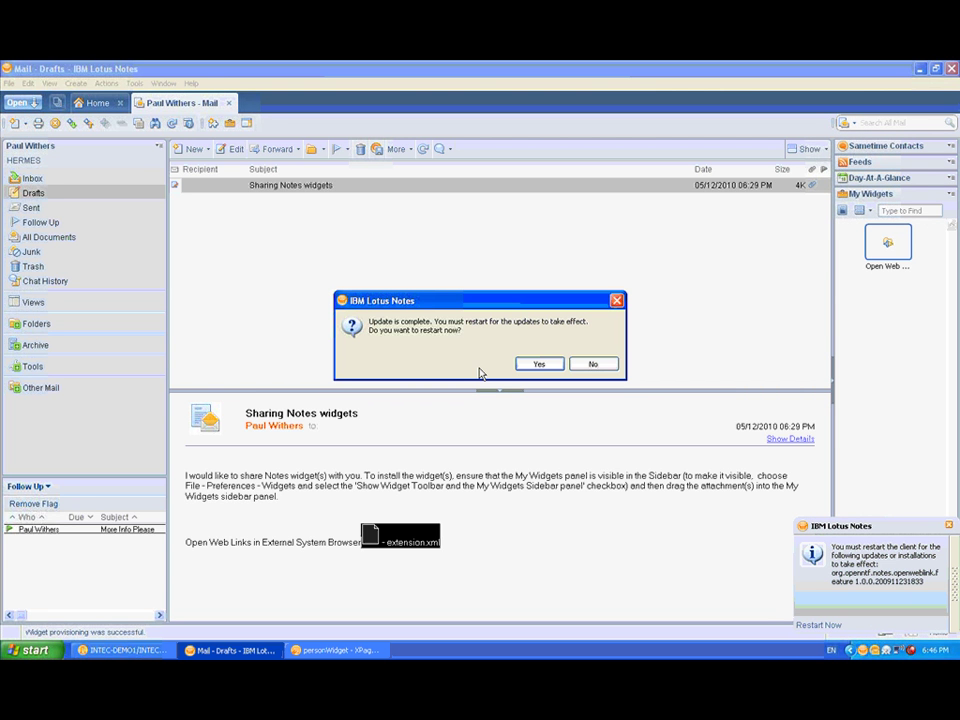
pyautogui.click(597, 366)
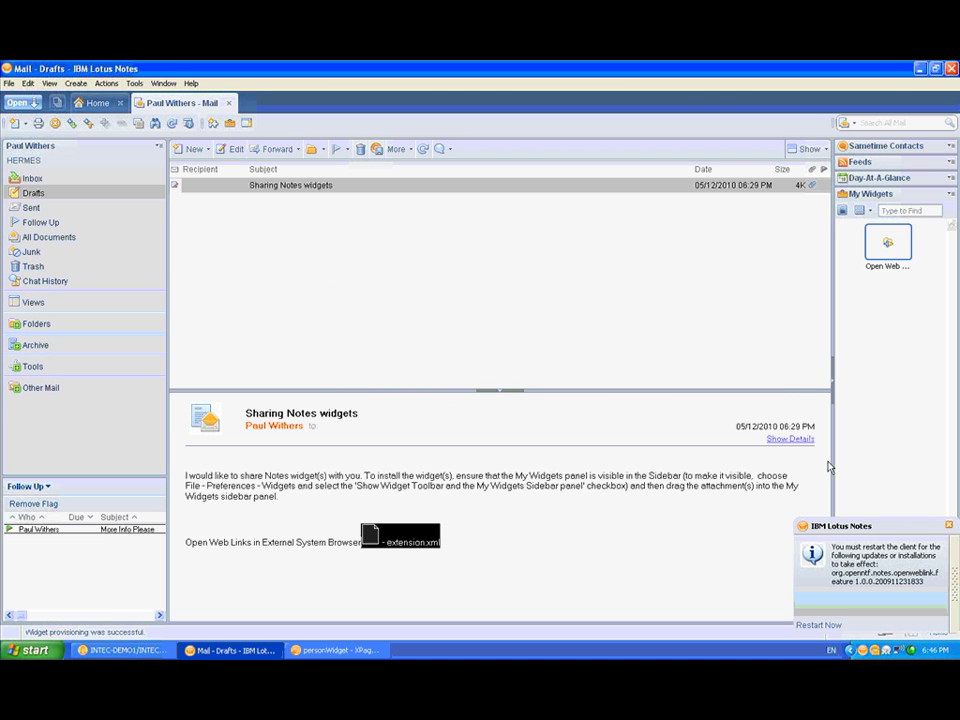
pyautogui.click(948, 525)
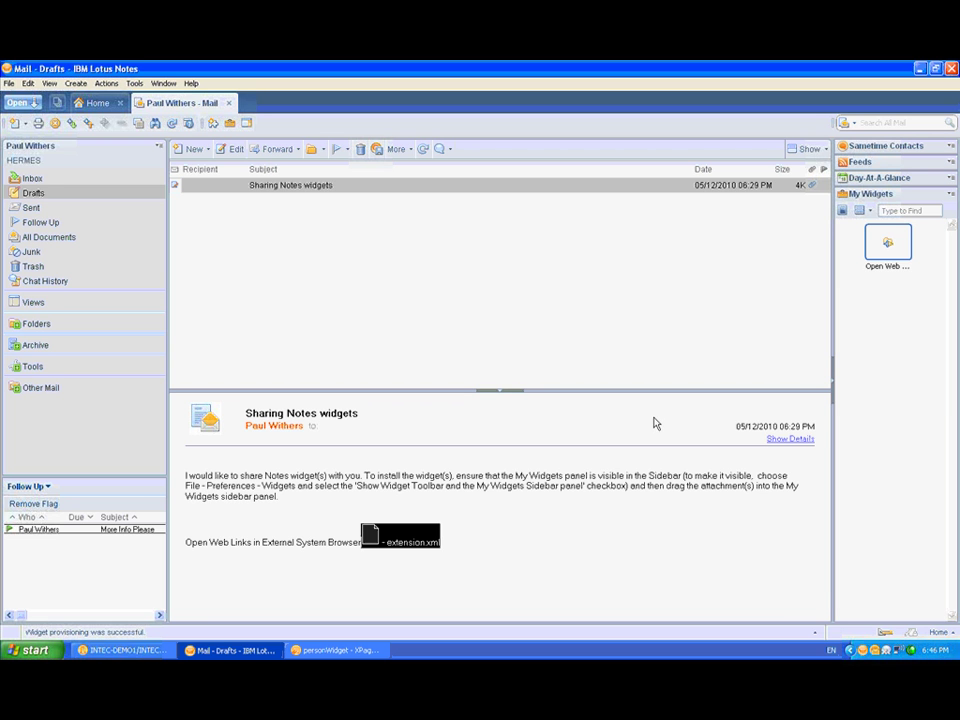
# Check the Open Web Links widget's context menu, then return to the Home workspace
pyautogui.click(882, 262)
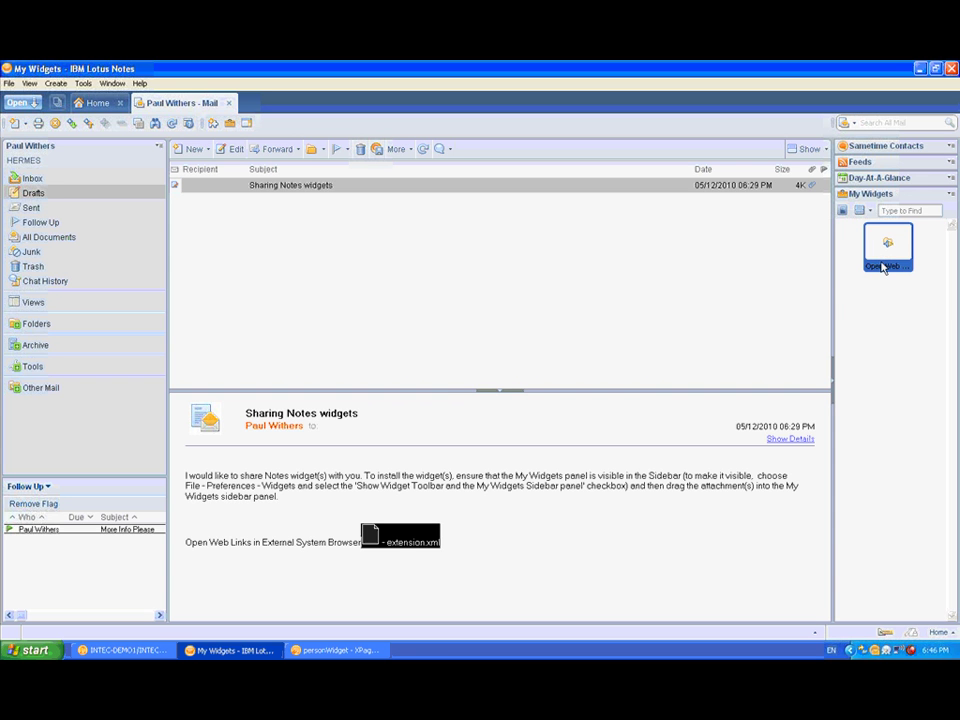
pyautogui.rightClick(883, 267)
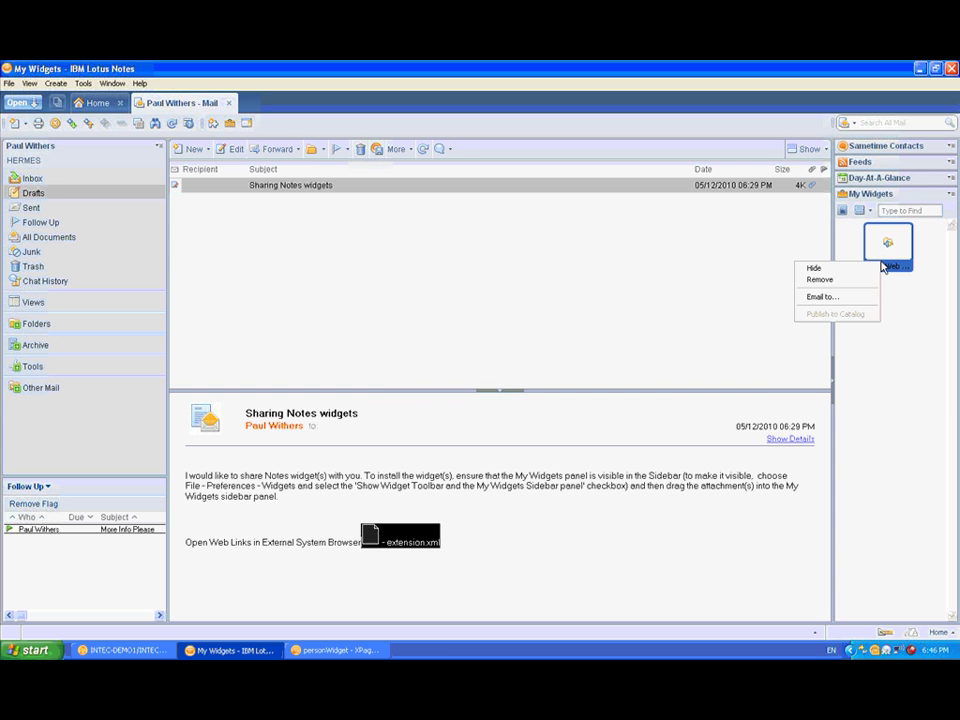
pyautogui.click(887, 252)
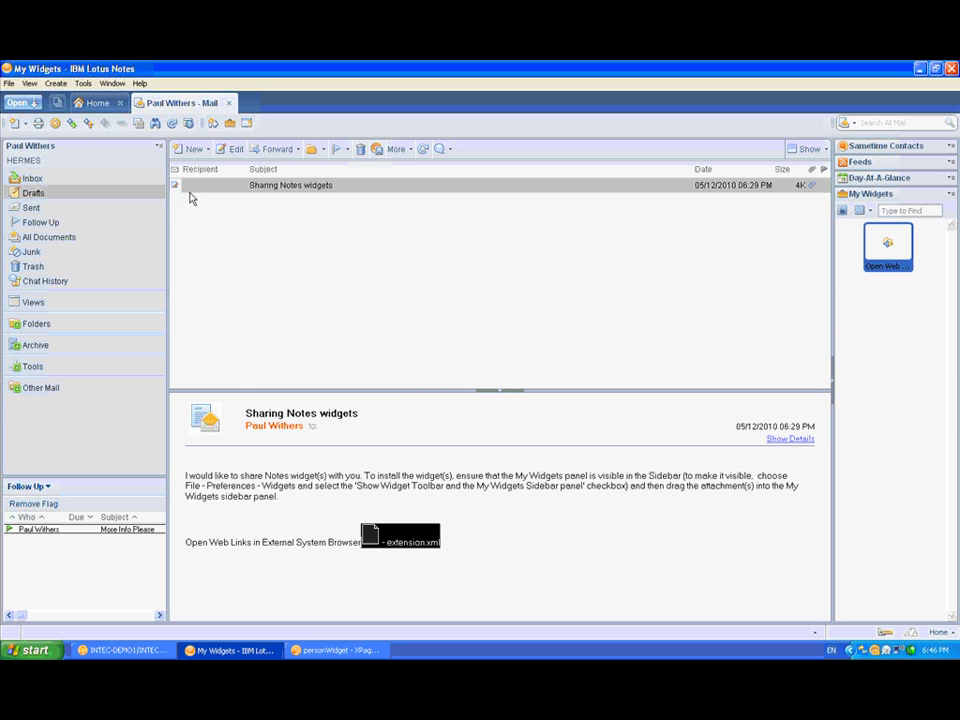
pyautogui.click(97, 102)
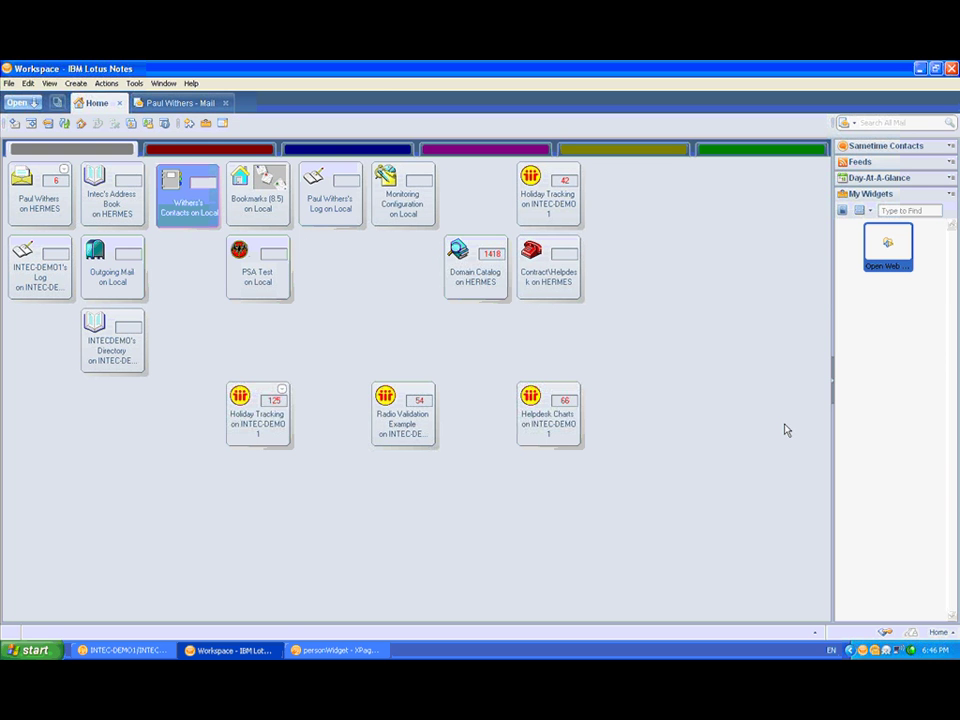
pyautogui.click(190, 125)
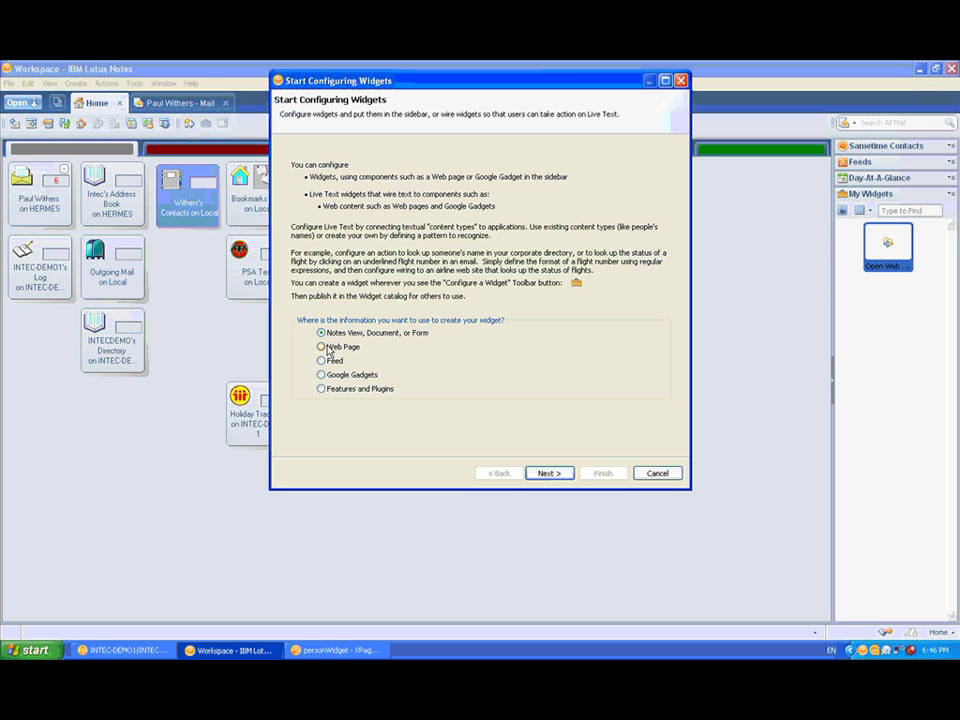
pyautogui.click(328, 348)
pyautogui.click(550, 474)
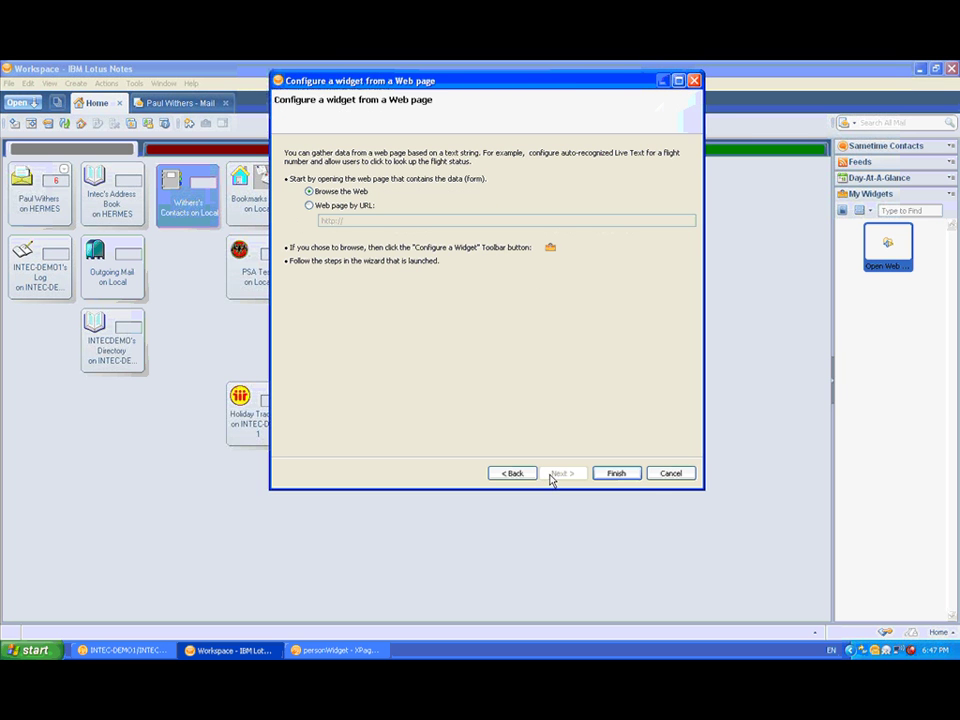
pyautogui.click(336, 206)
pyautogui.click(358, 221)
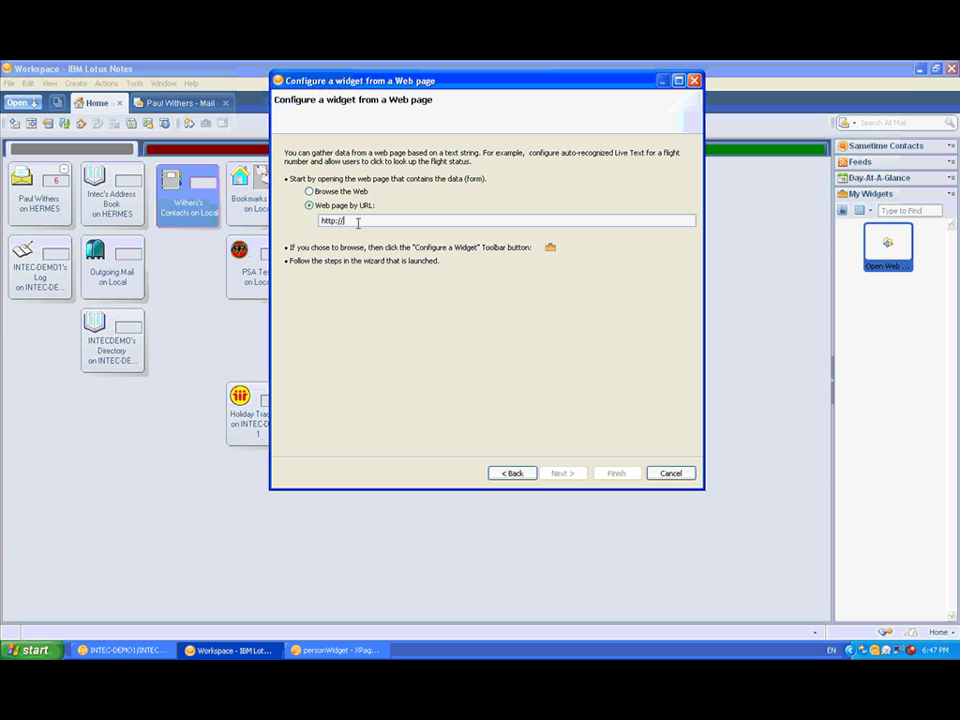
# Load the personWidget.xsp?Open&Login page on isxs05 in Internet Explorer and copy its address
pyautogui.click(53, 655)
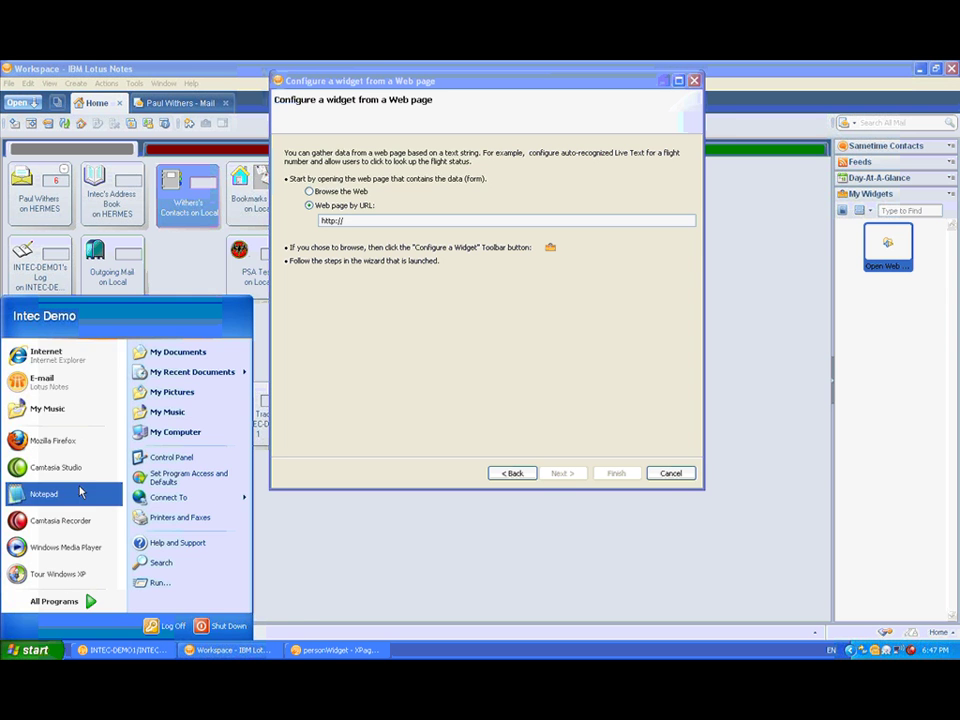
pyautogui.click(113, 335)
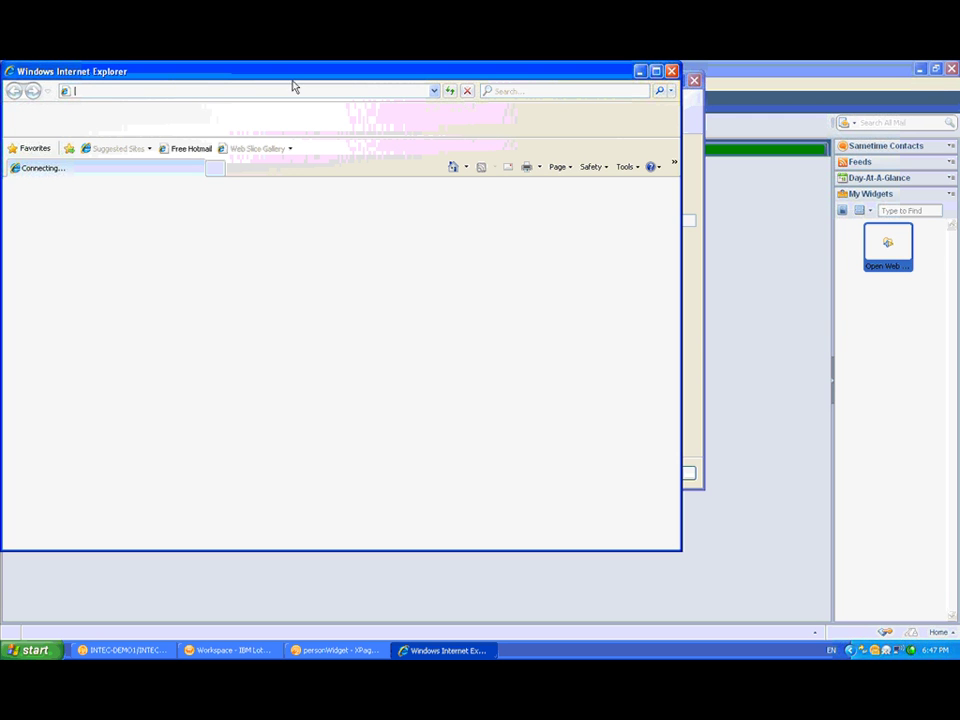
pyautogui.write('isxs05')
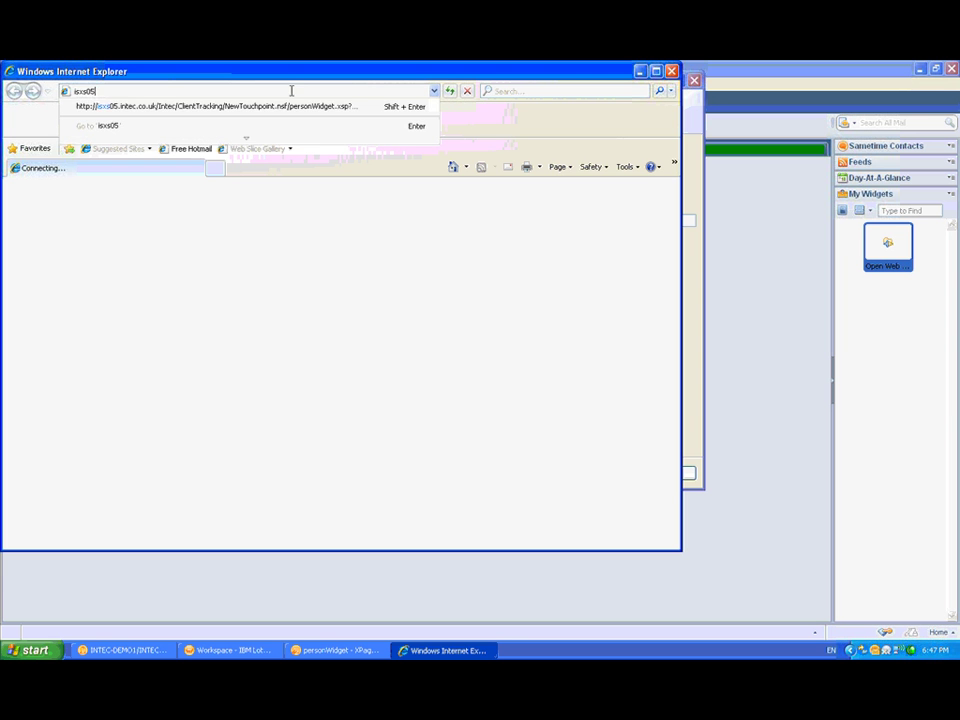
pyautogui.press('Down')
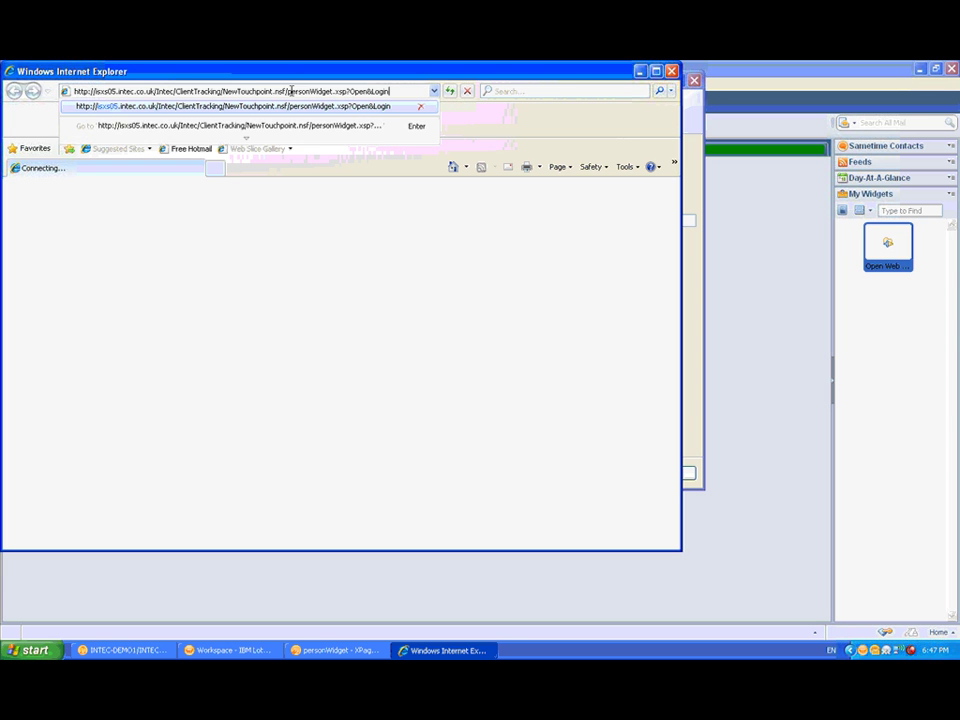
pyautogui.click(291, 91)
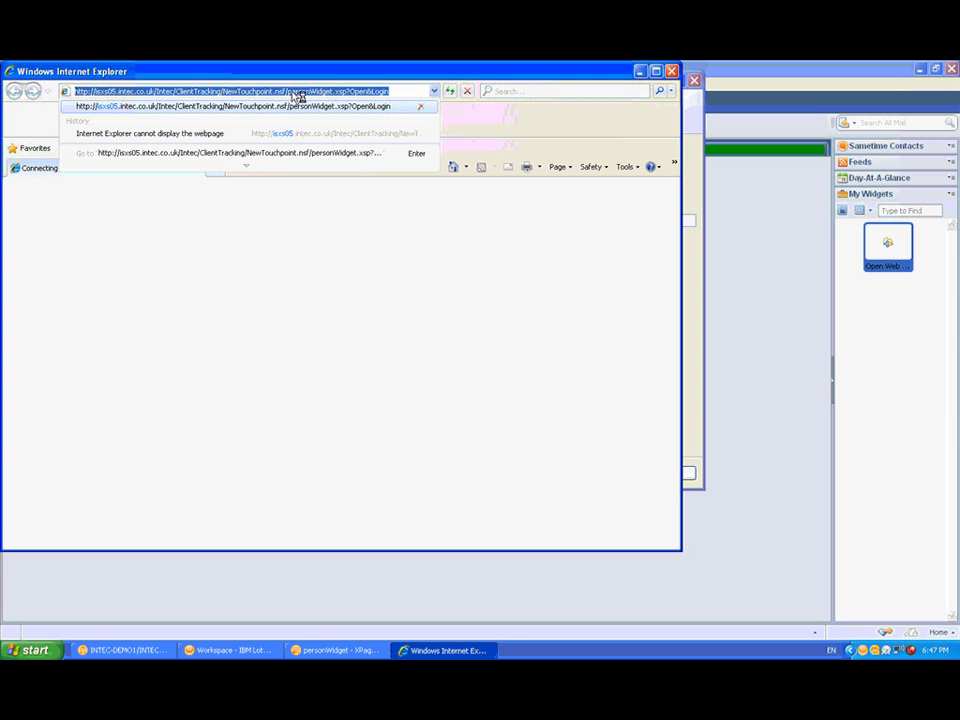
pyautogui.press('Escape')
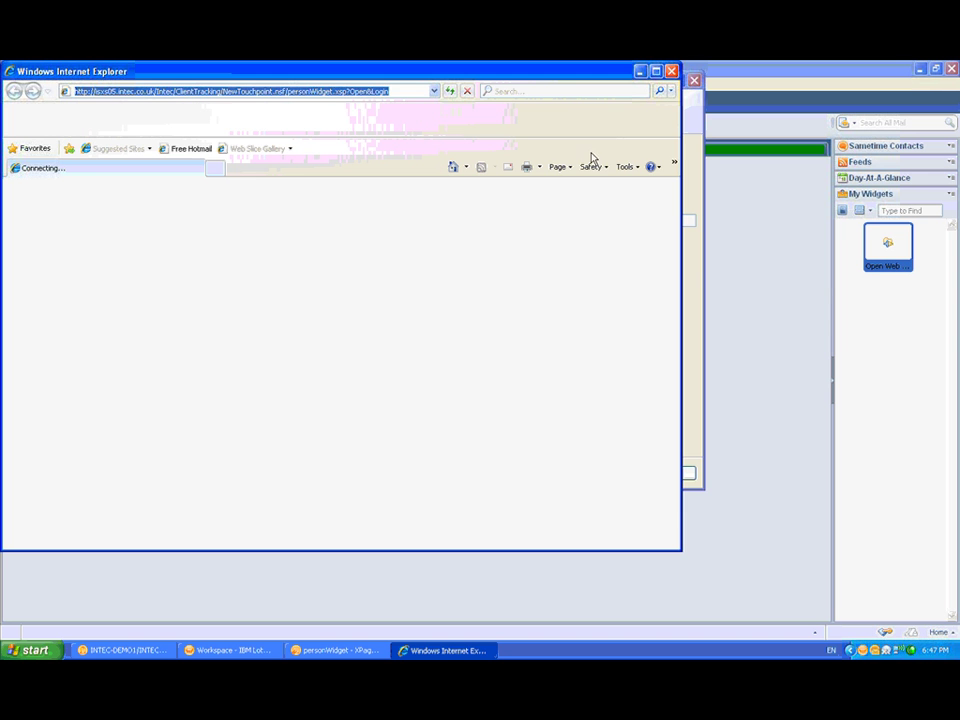
# Paste the personWidget page address into the widget's URL field and continue
pyautogui.click(689, 177)
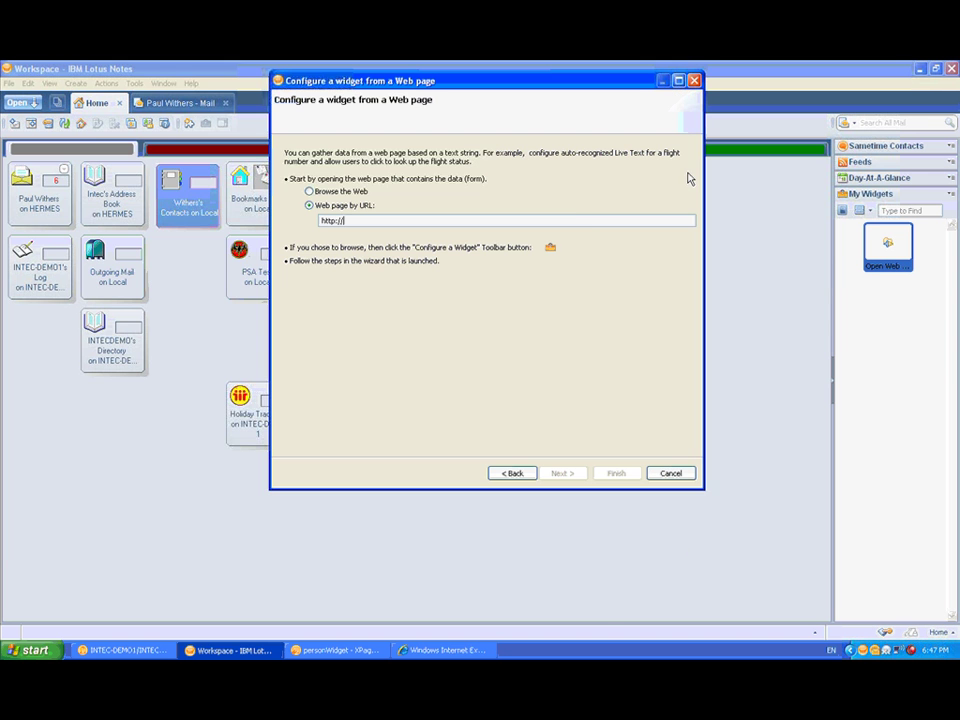
pyautogui.doubleClick(577, 220)
pyautogui.write('http://isxs05.intec.co.uk/Intec/ClientTracking/NewTouchpoint.nsf/personWidget.xsp?Open&Login')
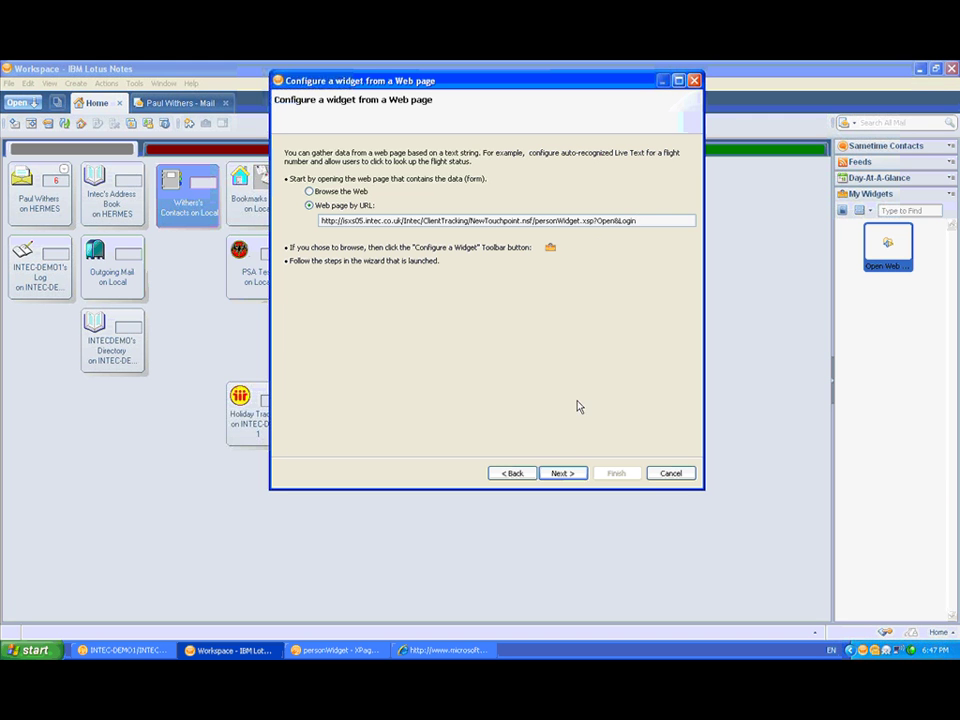
pyautogui.click(558, 474)
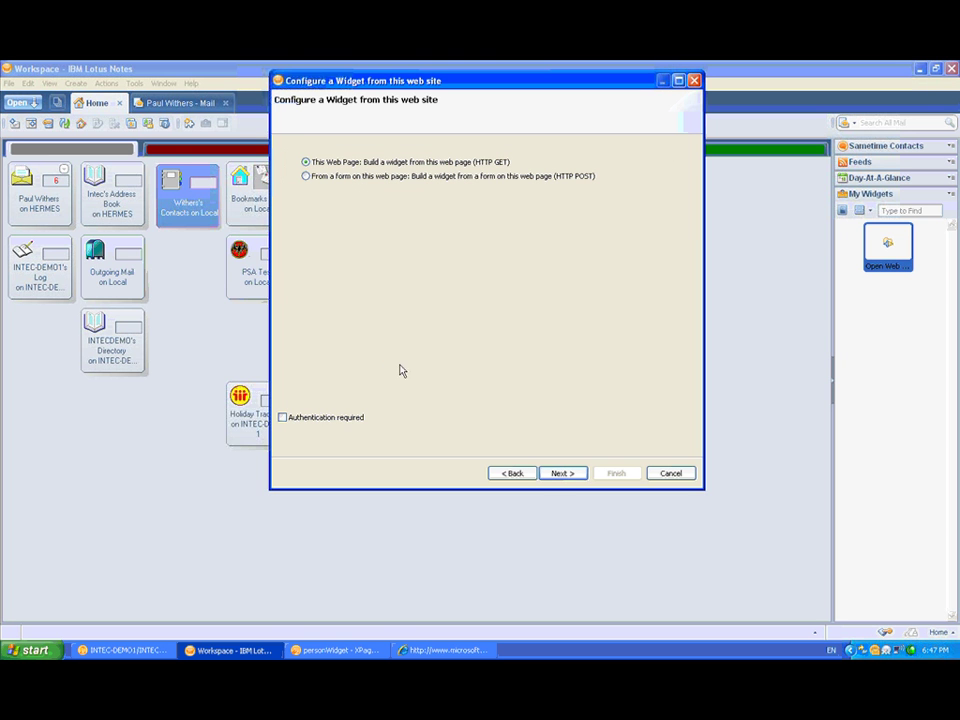
# Mark the site as requiring authentication and build the widget from a page form
pyautogui.click(328, 422)
pyautogui.click(318, 181)
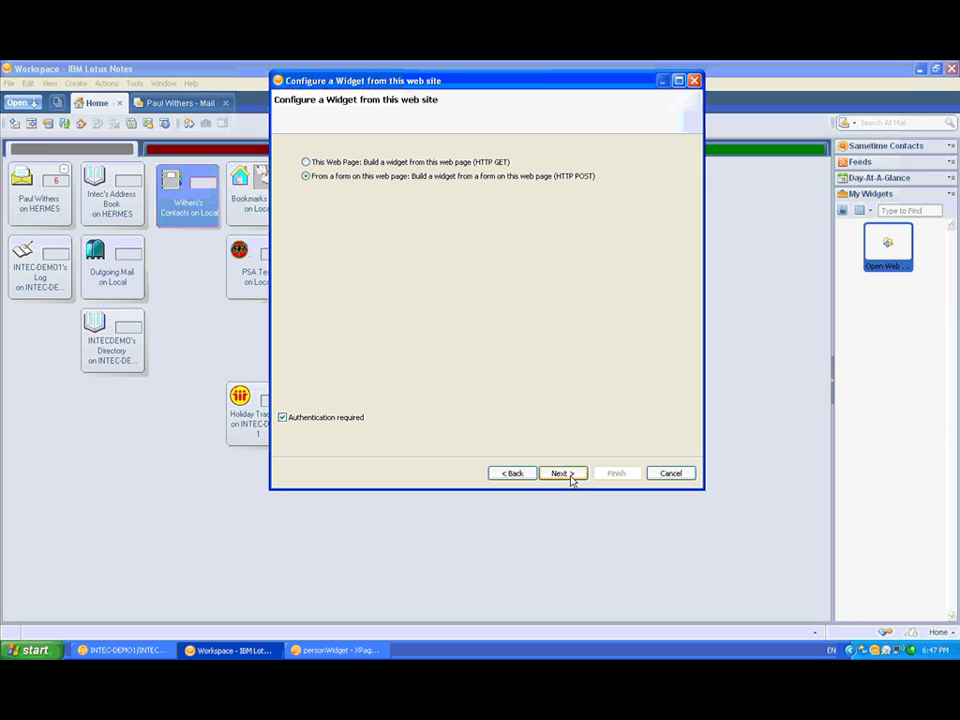
pyautogui.click(570, 478)
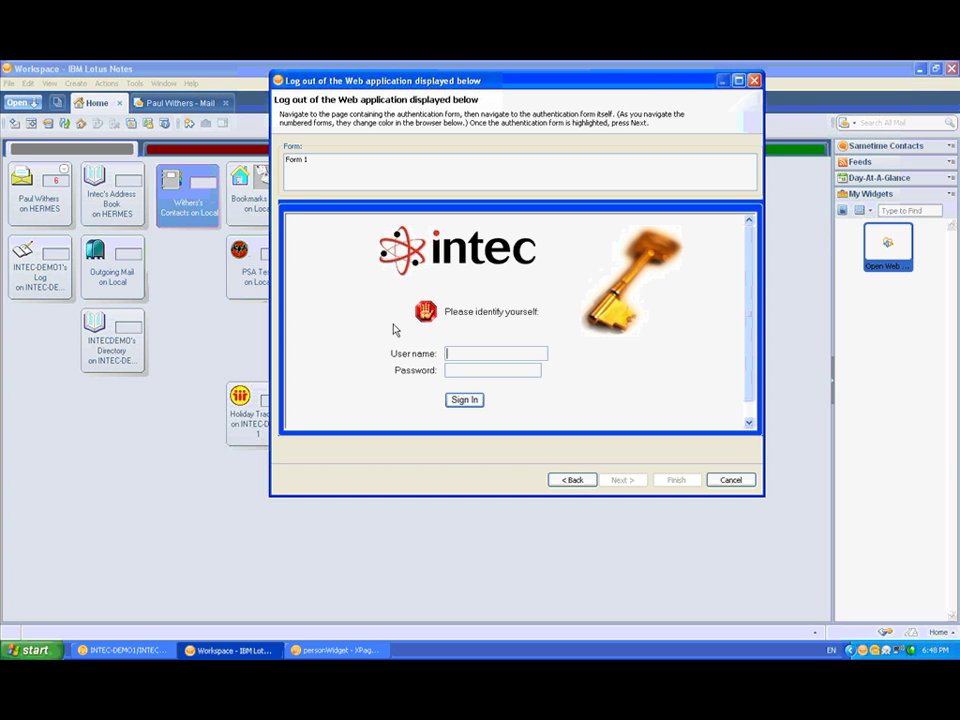
# Pick Form 1, the Intec sign-in form, as the authentication form
pyautogui.click(298, 162)
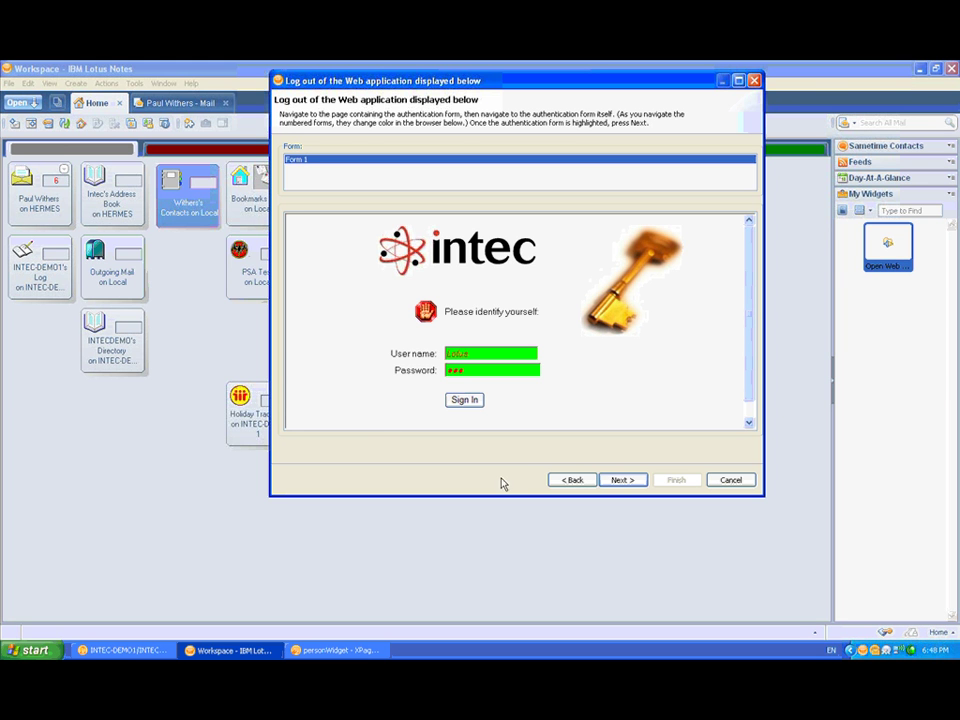
# Create a new Intranet credentials account with the user name and password, then run the authentication test
pyautogui.click(621, 480)
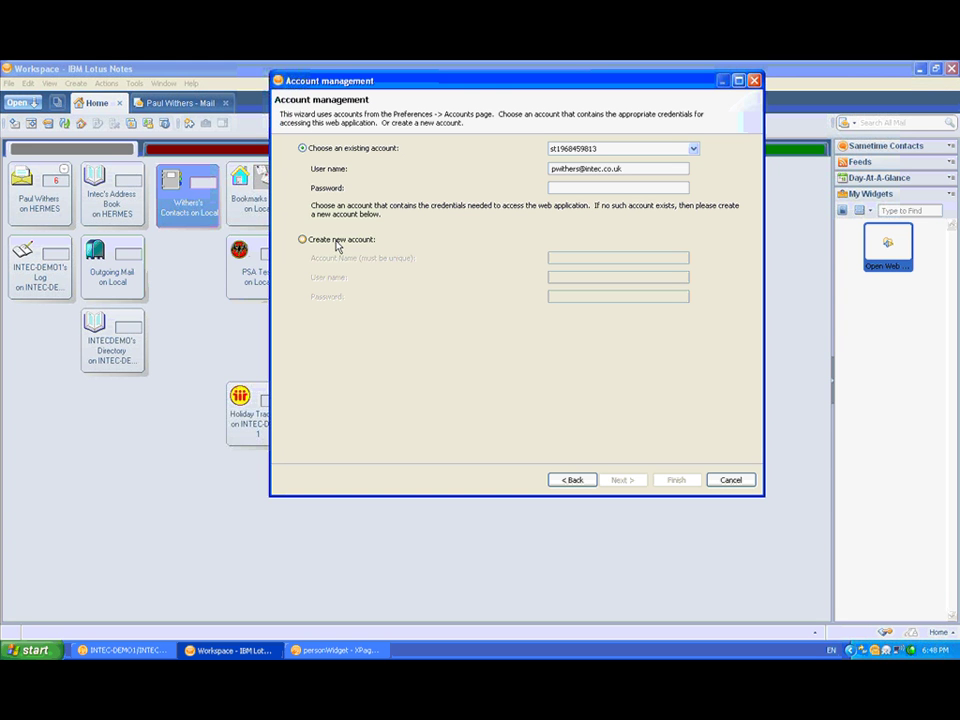
pyautogui.click(337, 244)
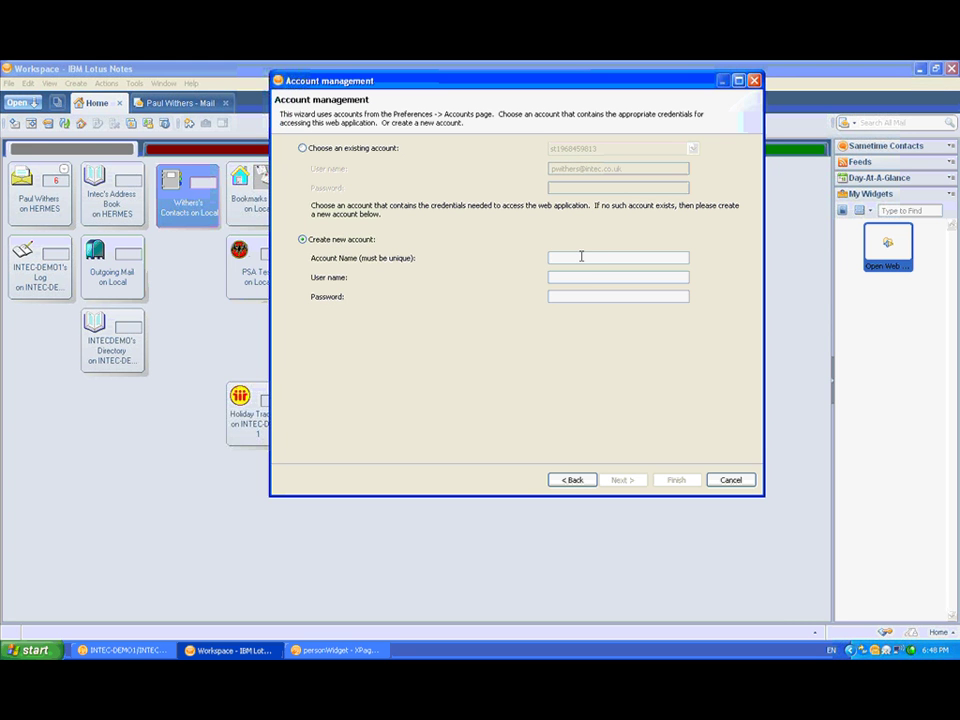
pyautogui.click(578, 255)
pyautogui.write('Intran')
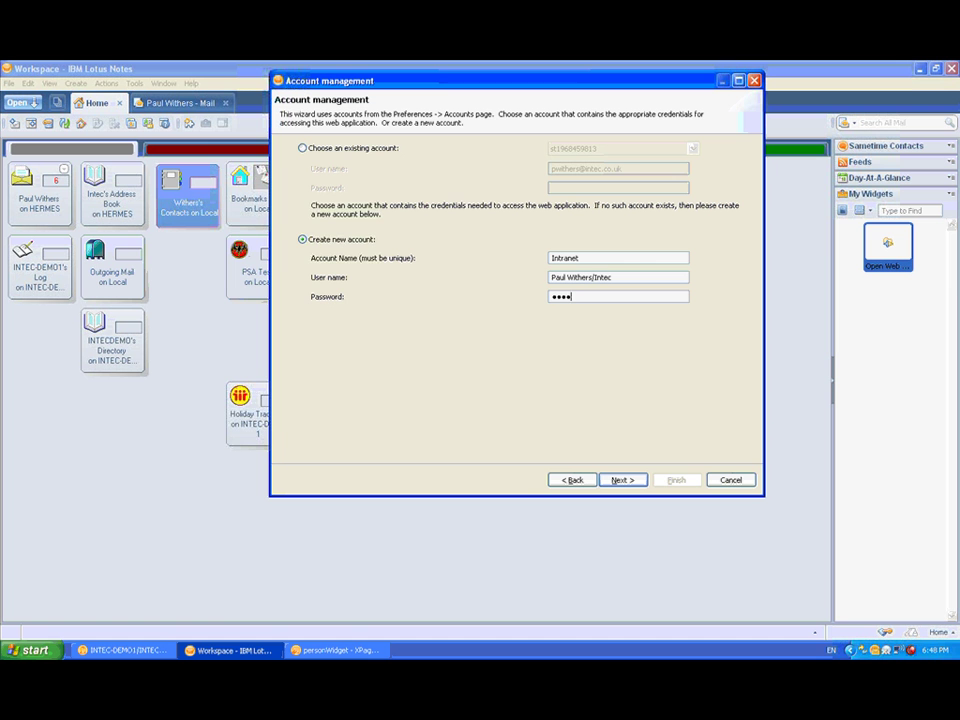
pyautogui.write('*****')
pyautogui.click(620, 480)
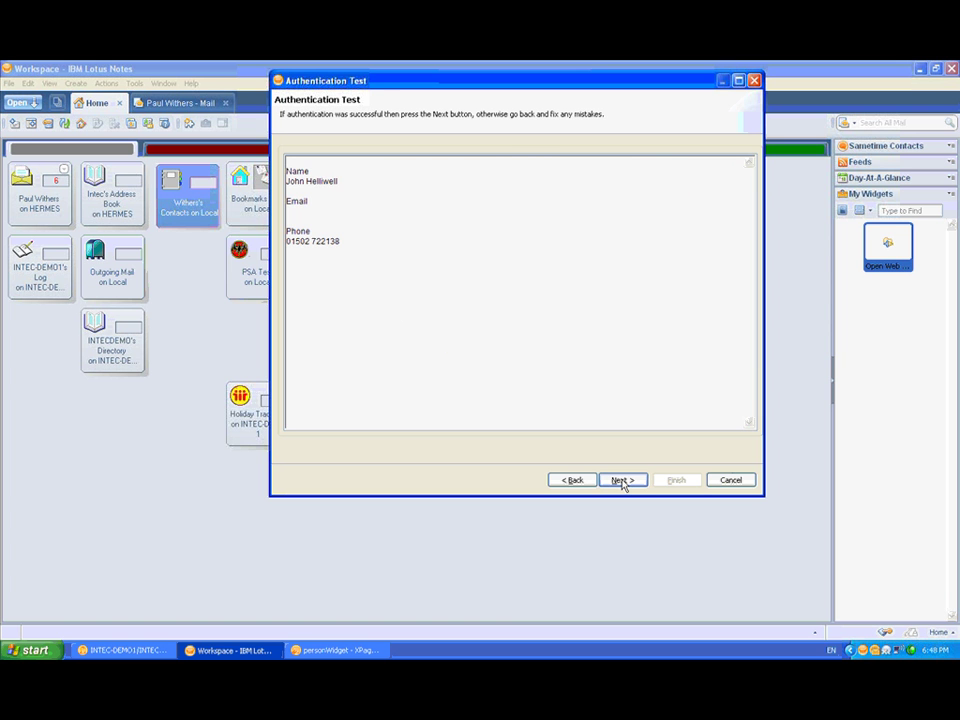
# Accept the authentication test, keep Form 1 as the widget's form, and continue
pyautogui.click(622, 480)
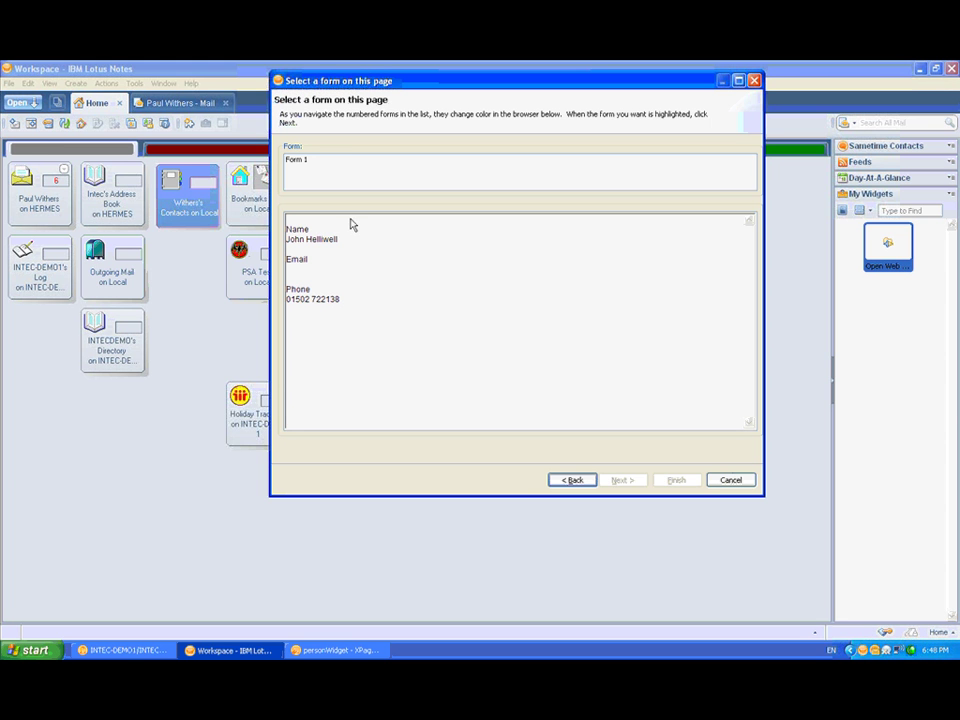
pyautogui.click(315, 161)
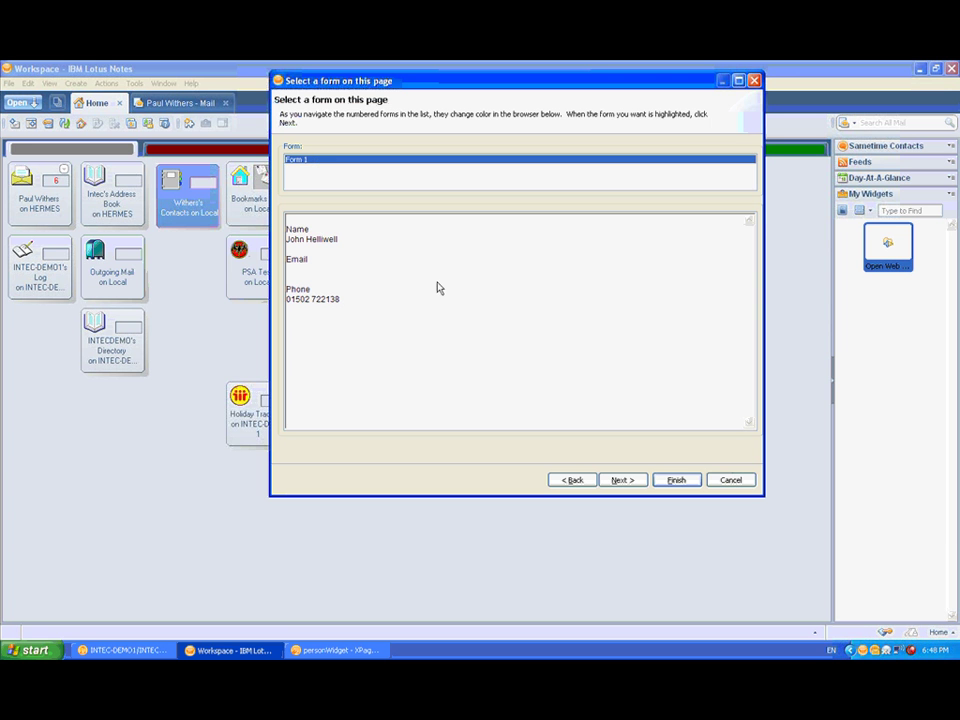
pyautogui.click(622, 481)
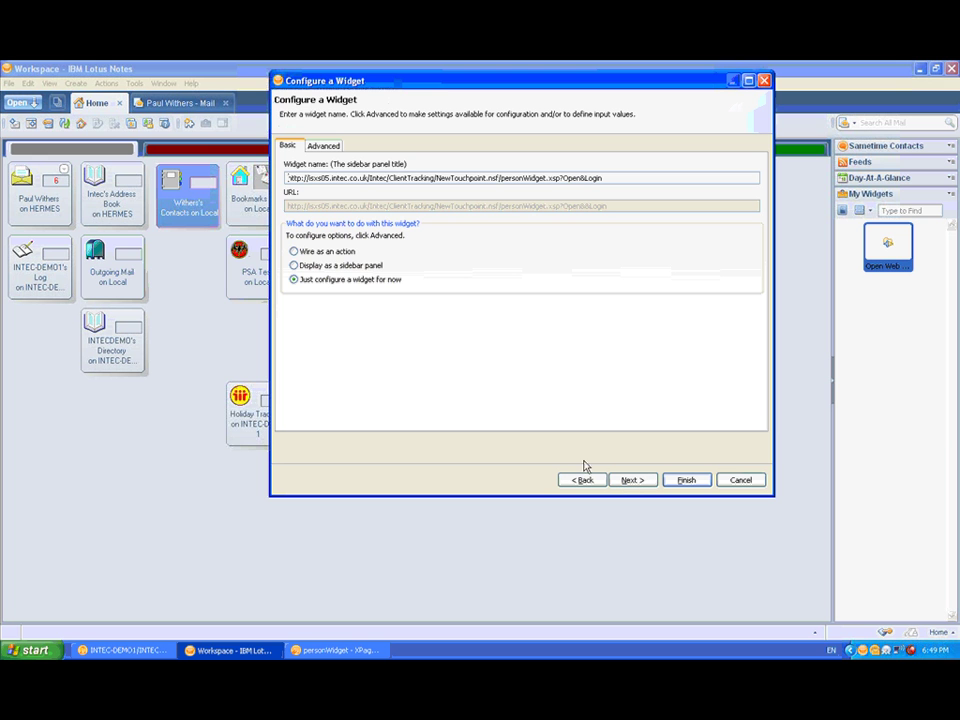
# Rename the widget to 'Intec Touchpoint XPage' and set it to wire as an action
pyautogui.tripleClick(630, 177)
pyautogui.write('Intec Touc')
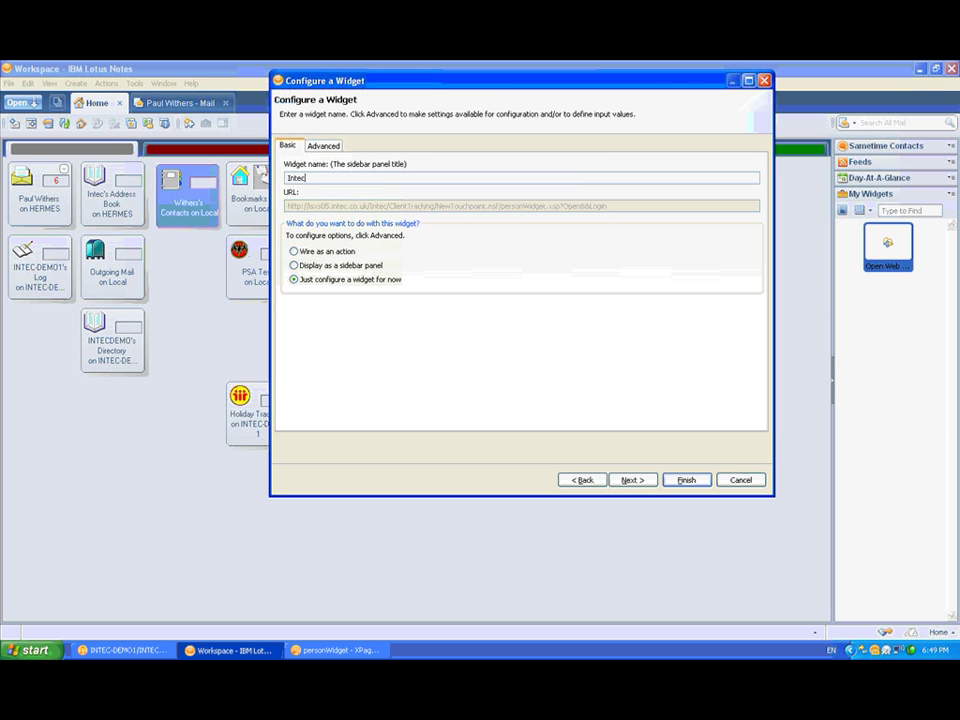
pyautogui.write('hpoint XPa')
pyautogui.write('ge')
pyautogui.click(349, 254)
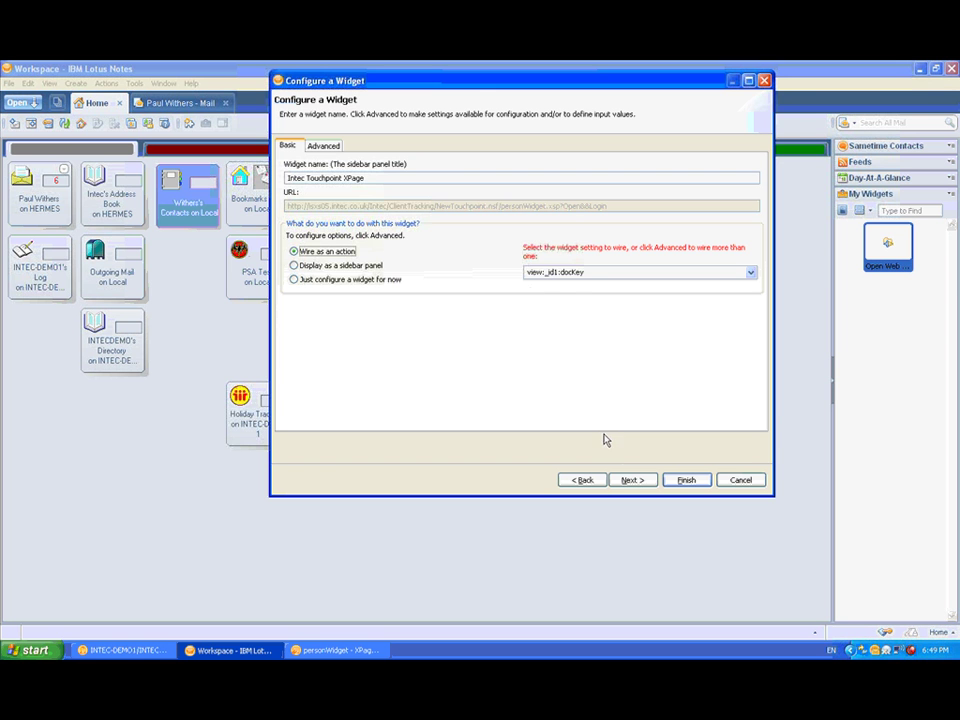
pyautogui.click(627, 481)
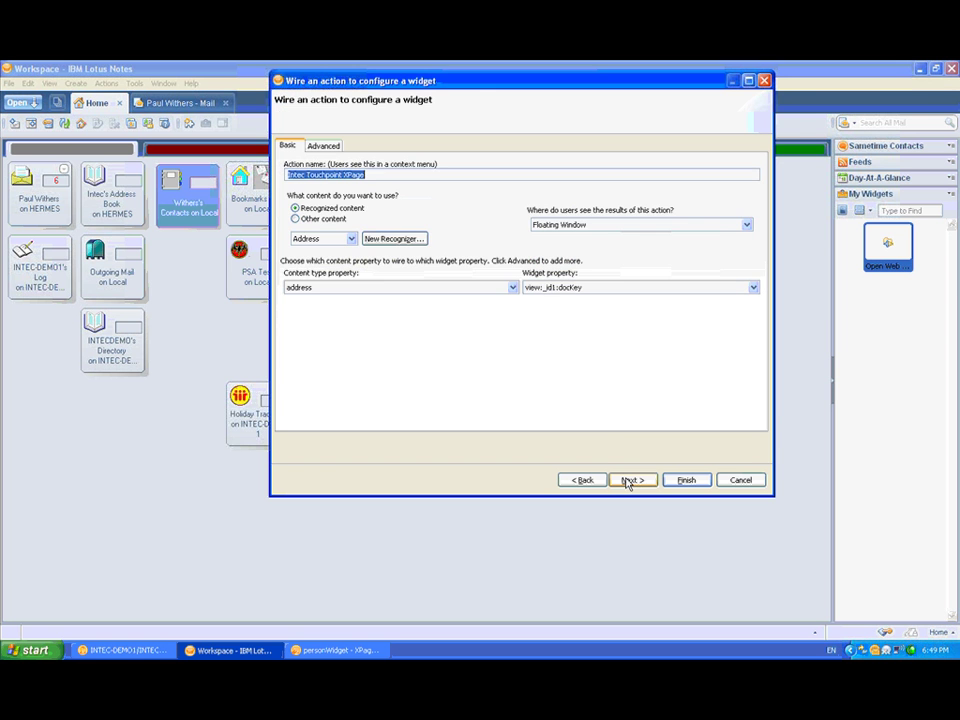
# Name the action 'Intec Touchpoint XPage - Person', passing Person content's person.name to a floating window
pyautogui.click(397, 174)
pyautogui.write('- P')
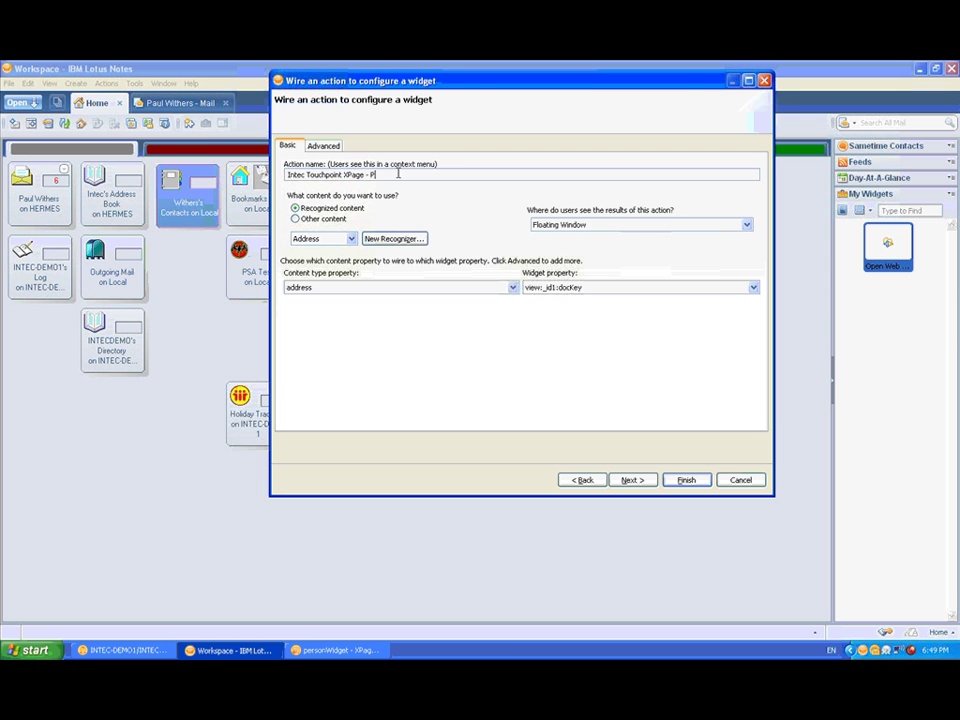
pyautogui.write('erson')
pyautogui.click(352, 239)
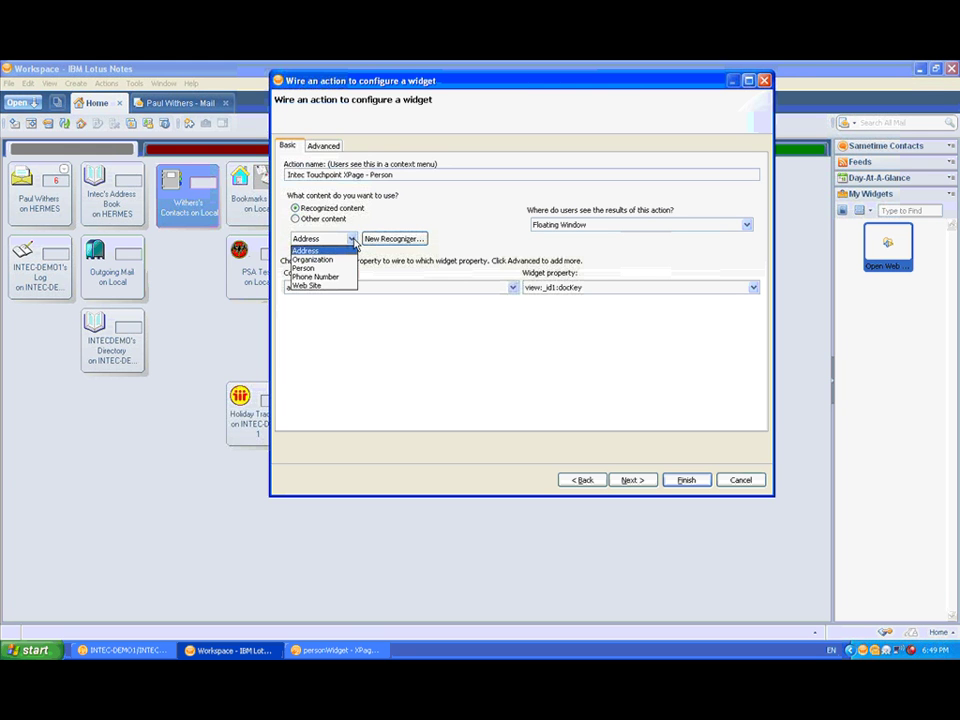
pyautogui.click(304, 268)
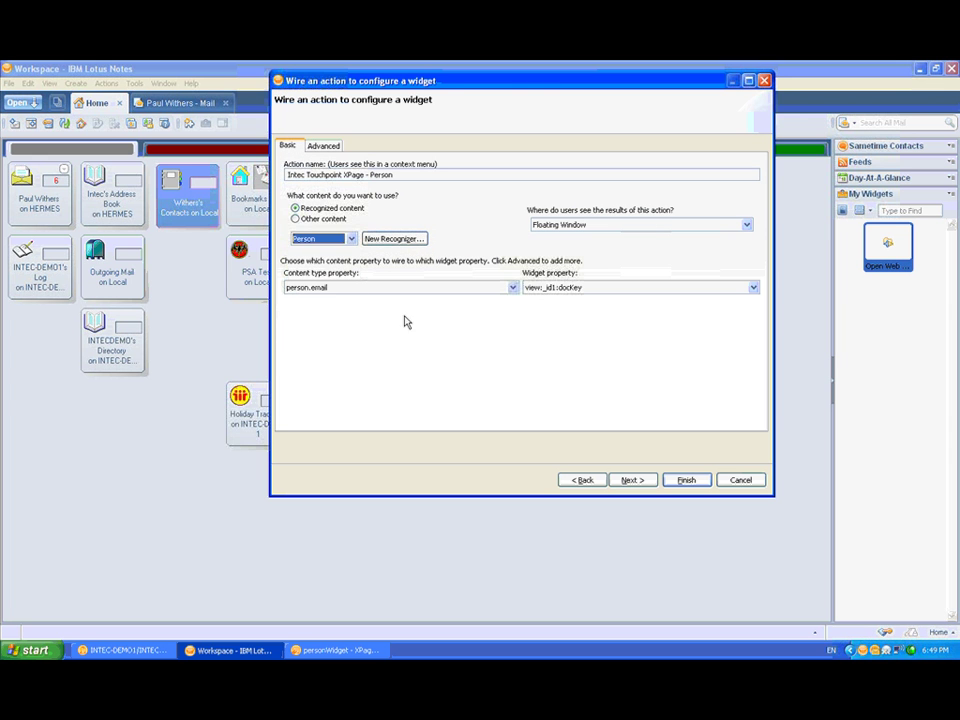
pyautogui.click(512, 287)
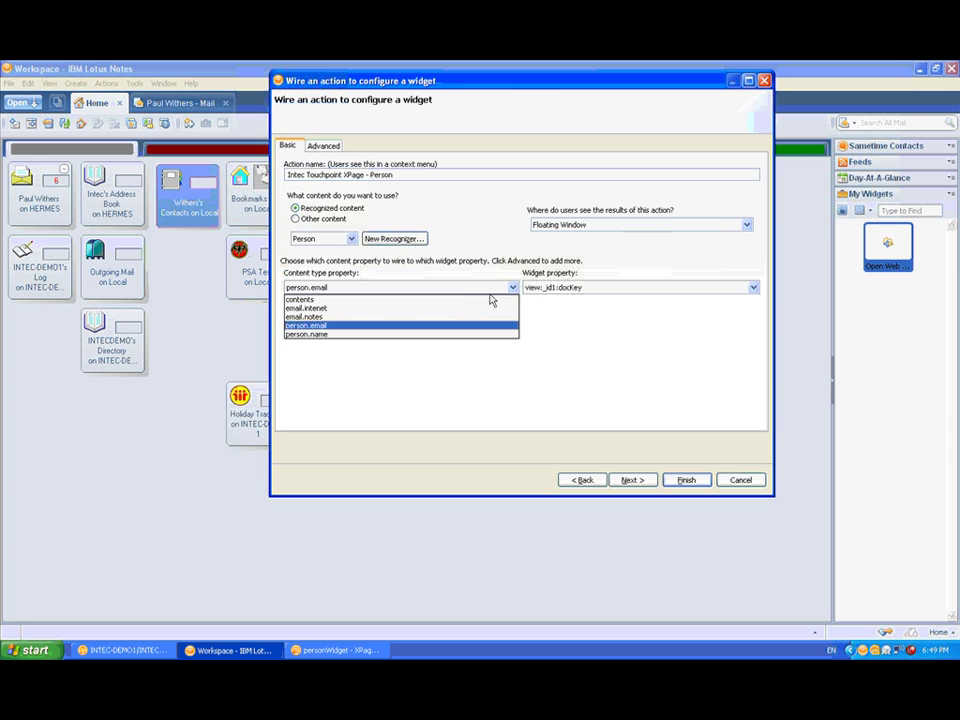
pyautogui.click(452, 334)
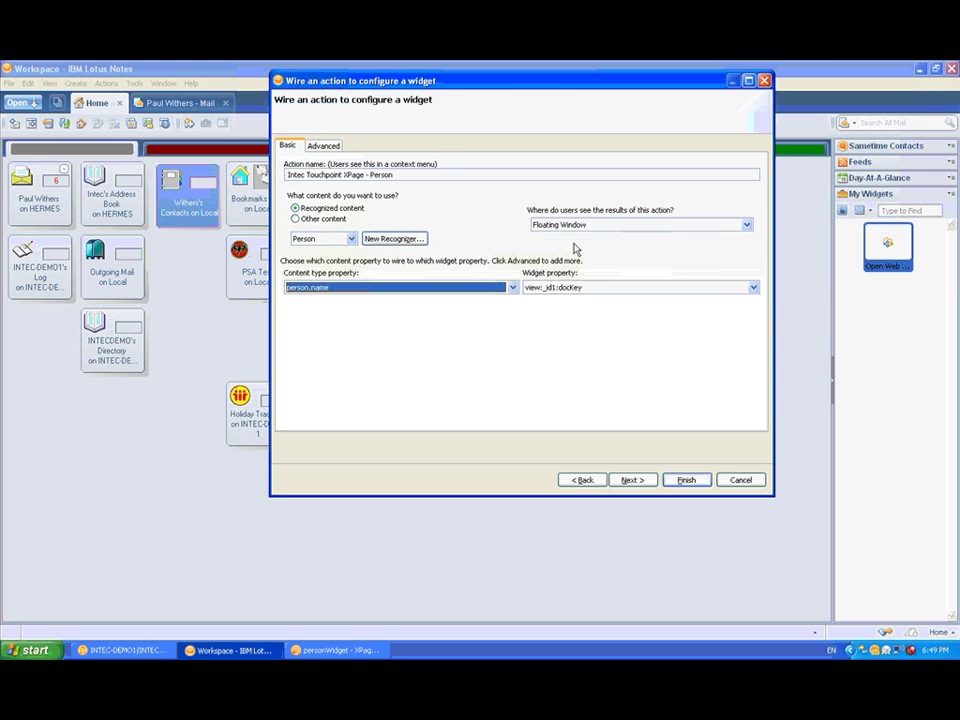
pyautogui.click(747, 226)
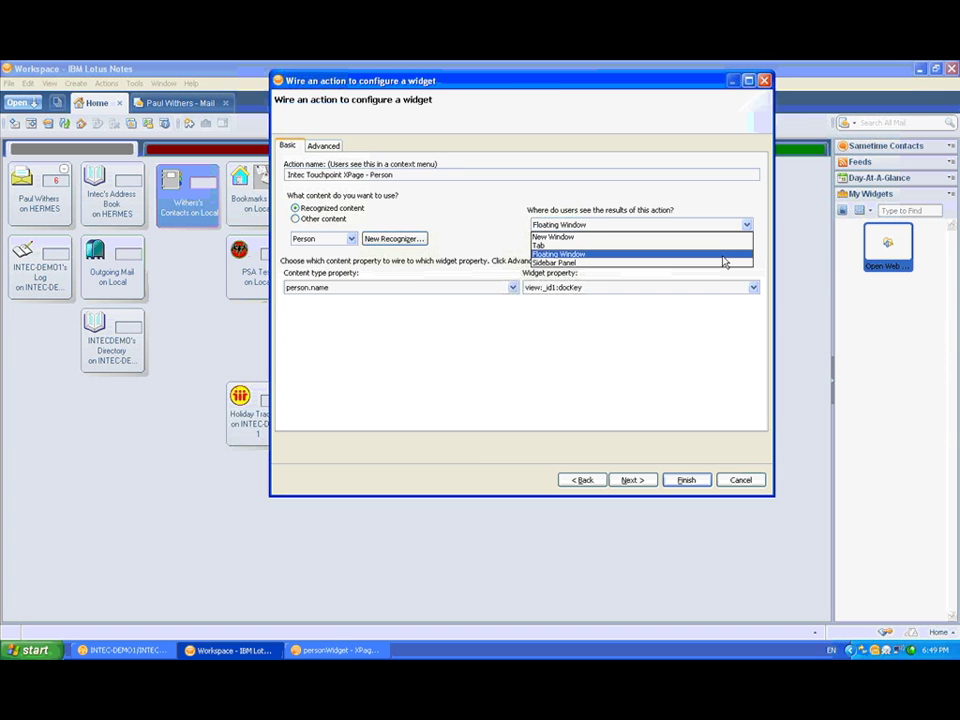
pyautogui.click(722, 256)
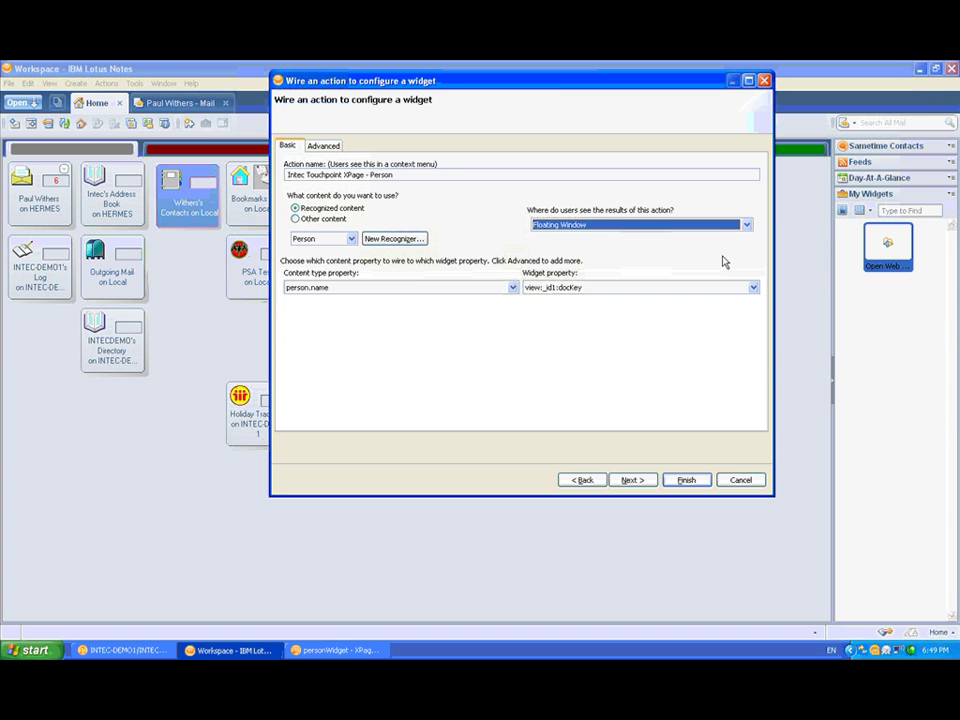
# Finish the widget wizard and bring up the new Intec Touchpoint widget's options in My Widgets
pyautogui.click(635, 481)
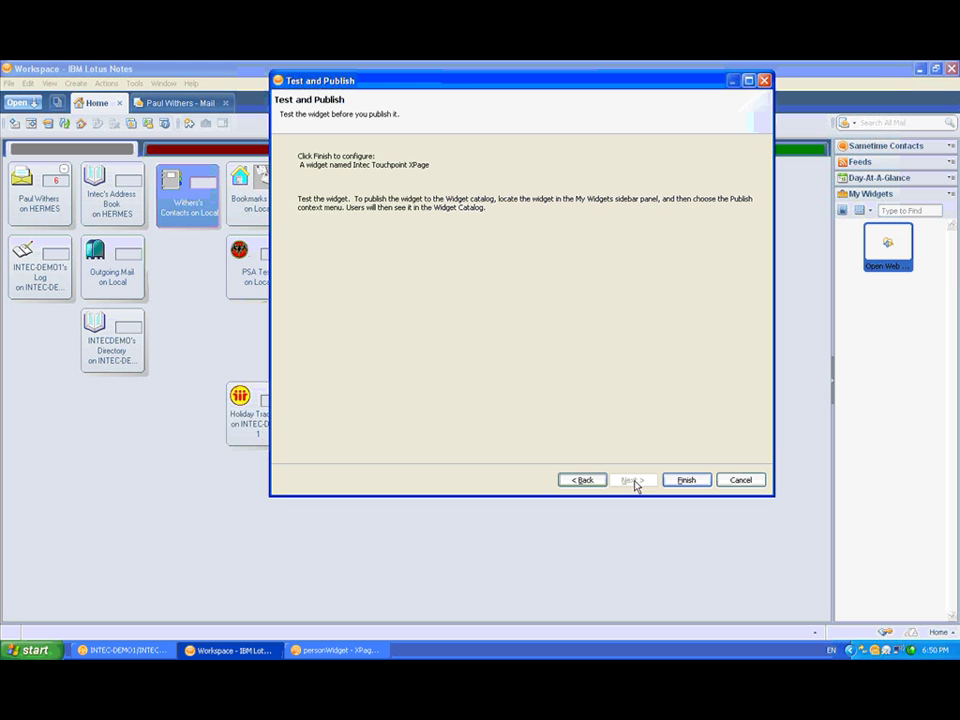
pyautogui.click(679, 483)
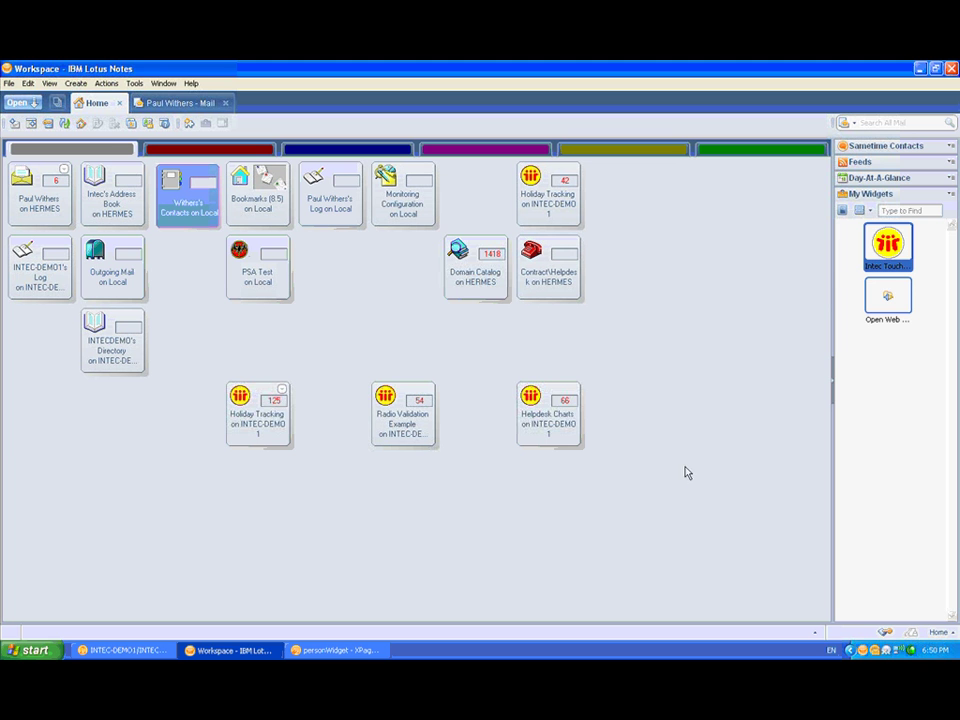
pyautogui.rightClick(892, 245)
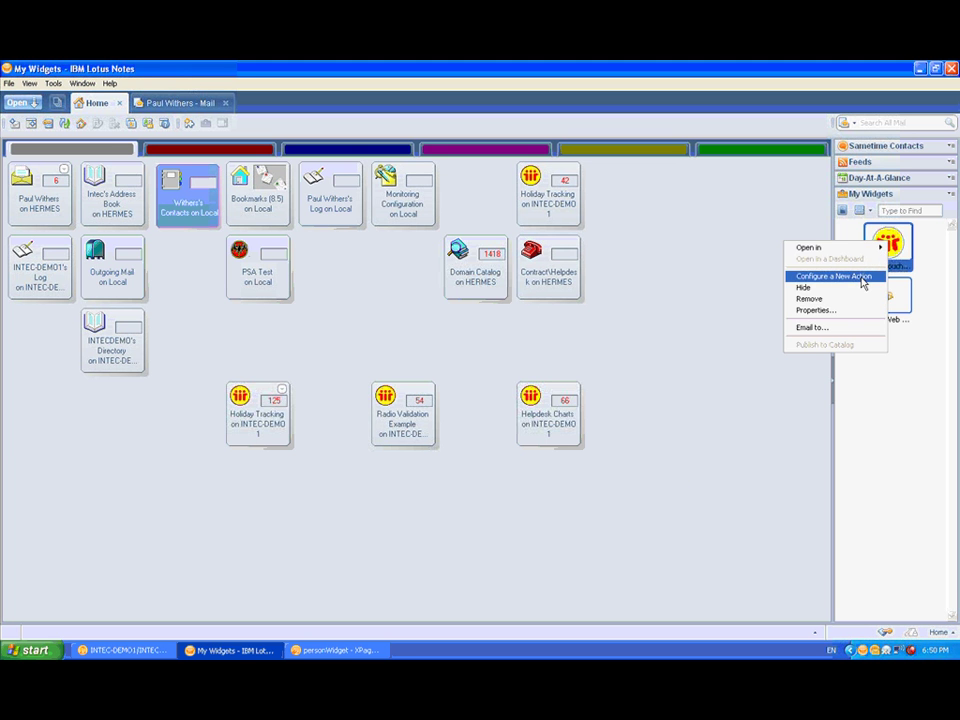
# Add a second action 'Intec Touchpoint XPage - Email' passing a recognized Person's person.email
pyautogui.click(862, 277)
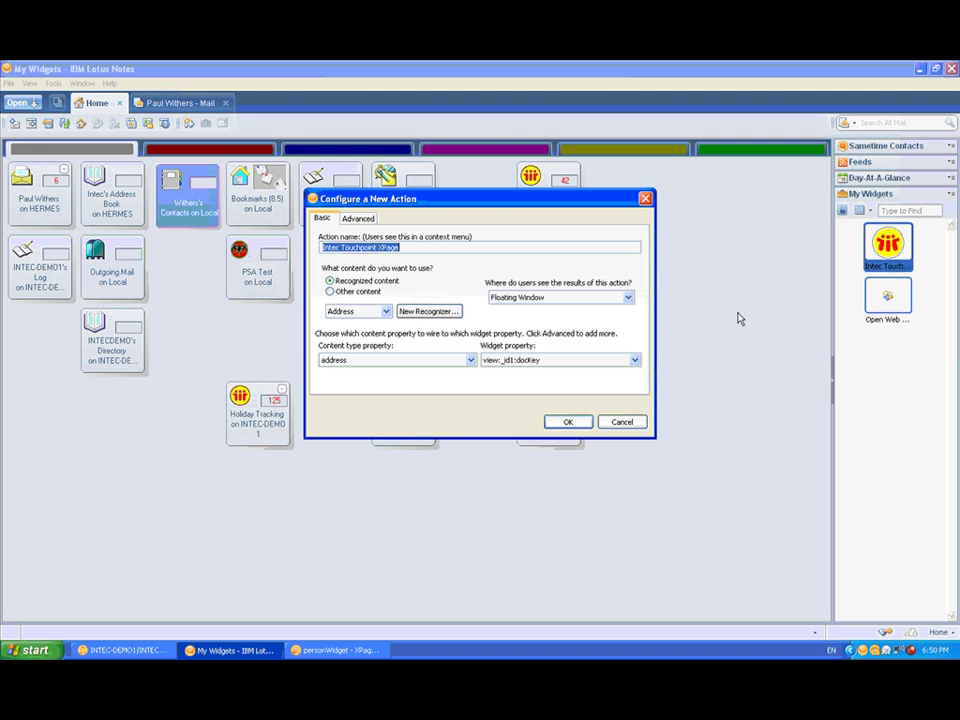
pyautogui.click(388, 312)
pyautogui.click(372, 342)
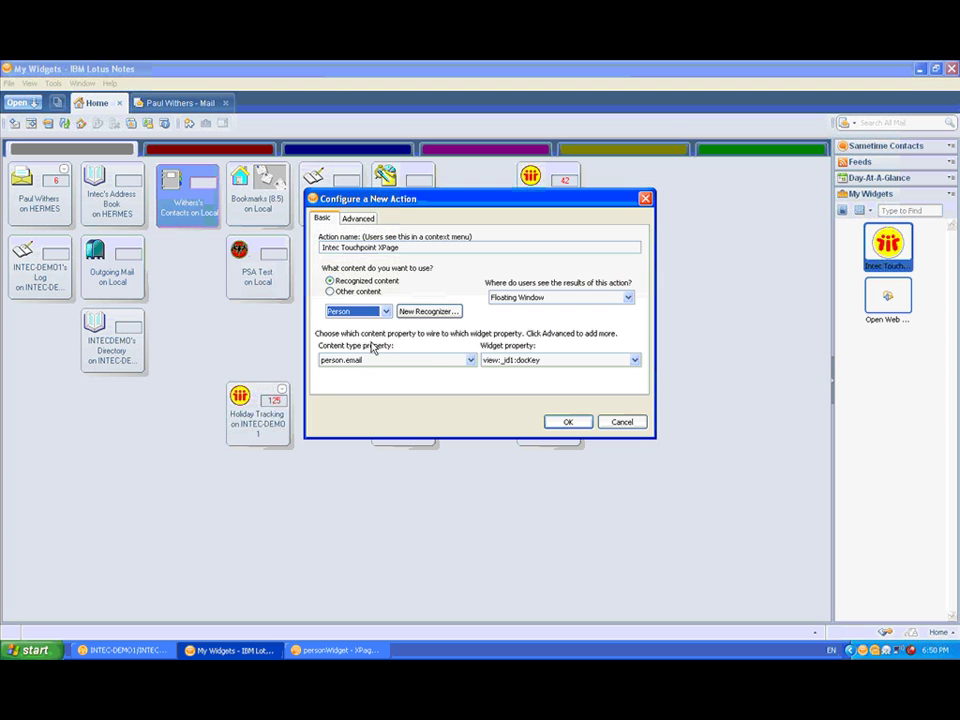
pyautogui.click(470, 359)
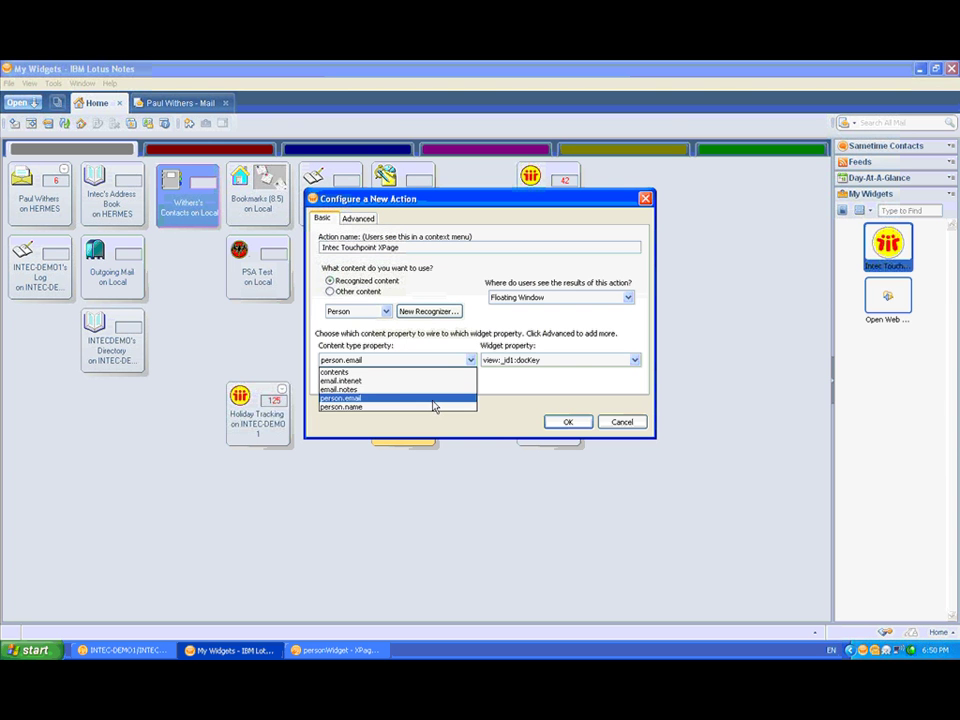
pyautogui.click(433, 401)
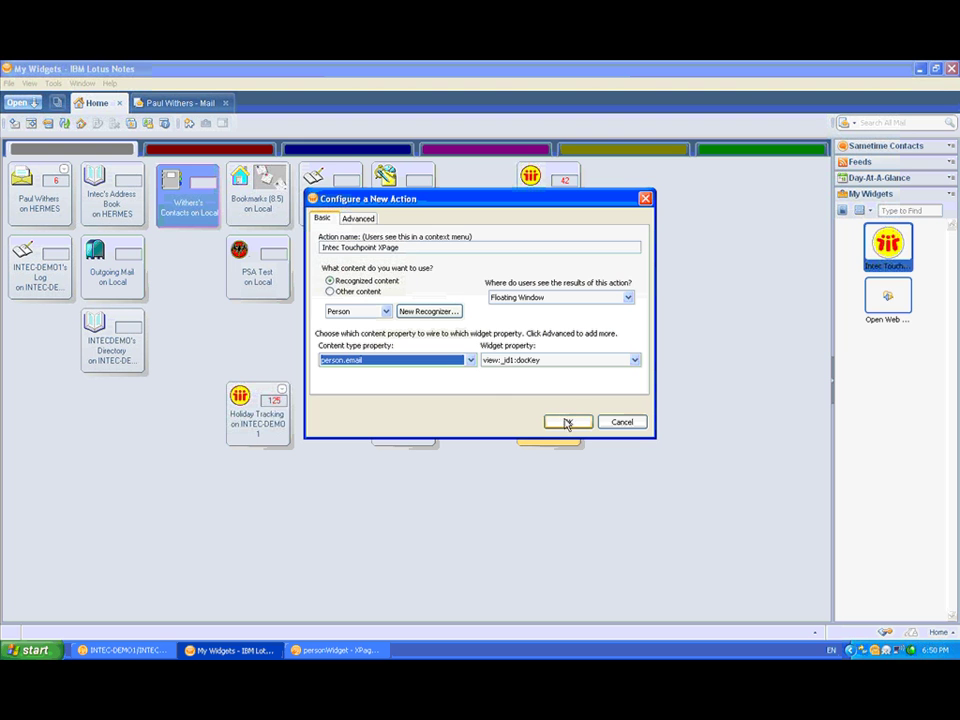
pyautogui.click(420, 251)
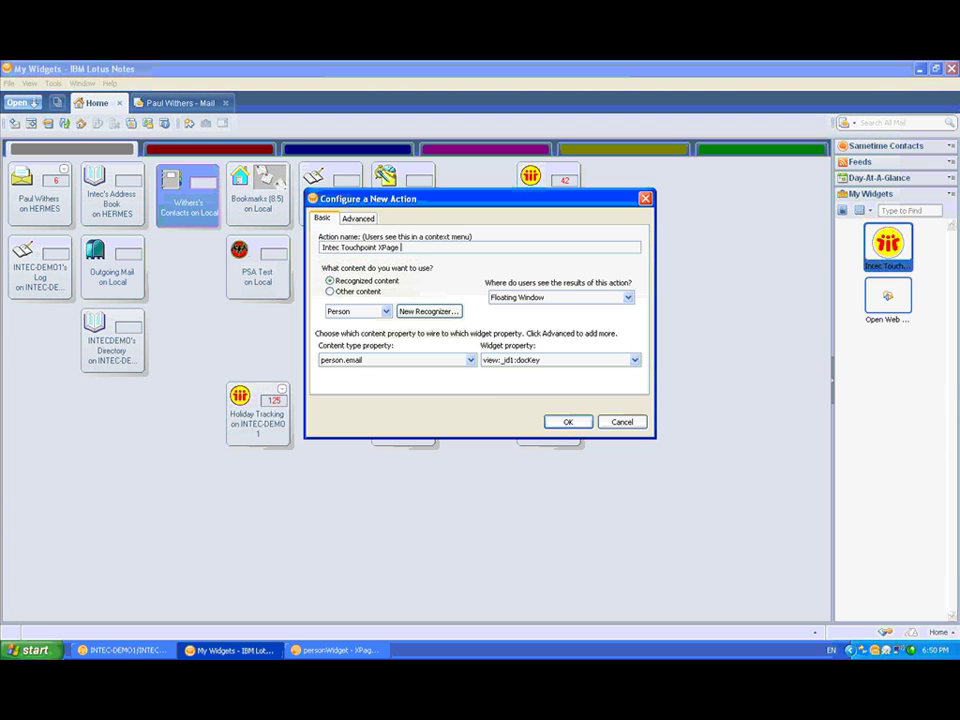
pyautogui.write('-Email')
pyautogui.click(568, 422)
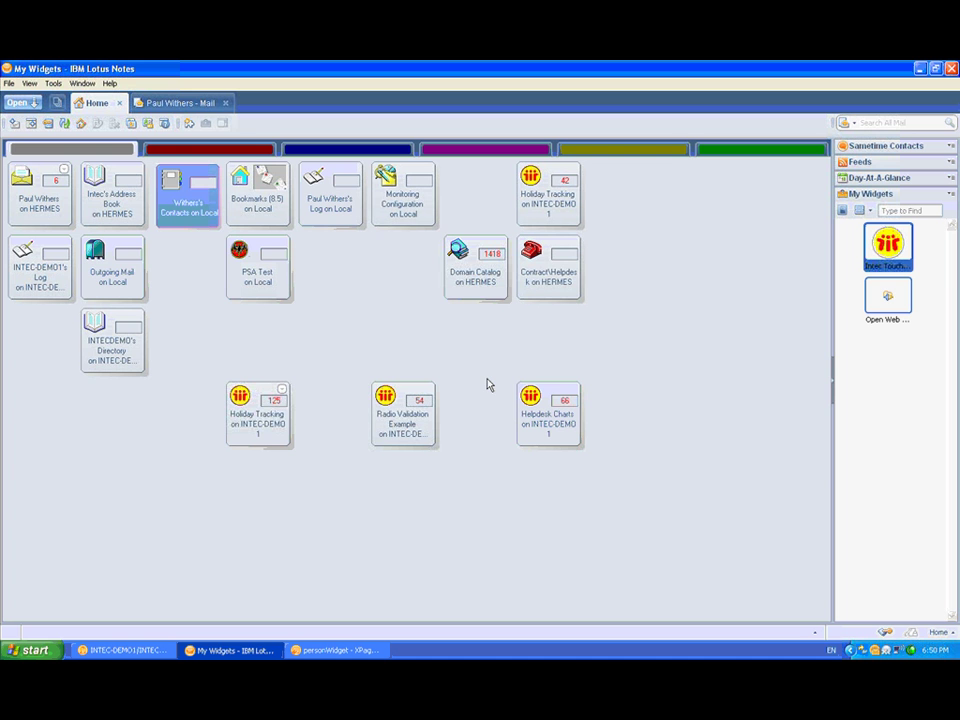
# Open the 'More Info Please' message from the Mail Follow Up folder
pyautogui.click(206, 103)
pyautogui.click(50, 223)
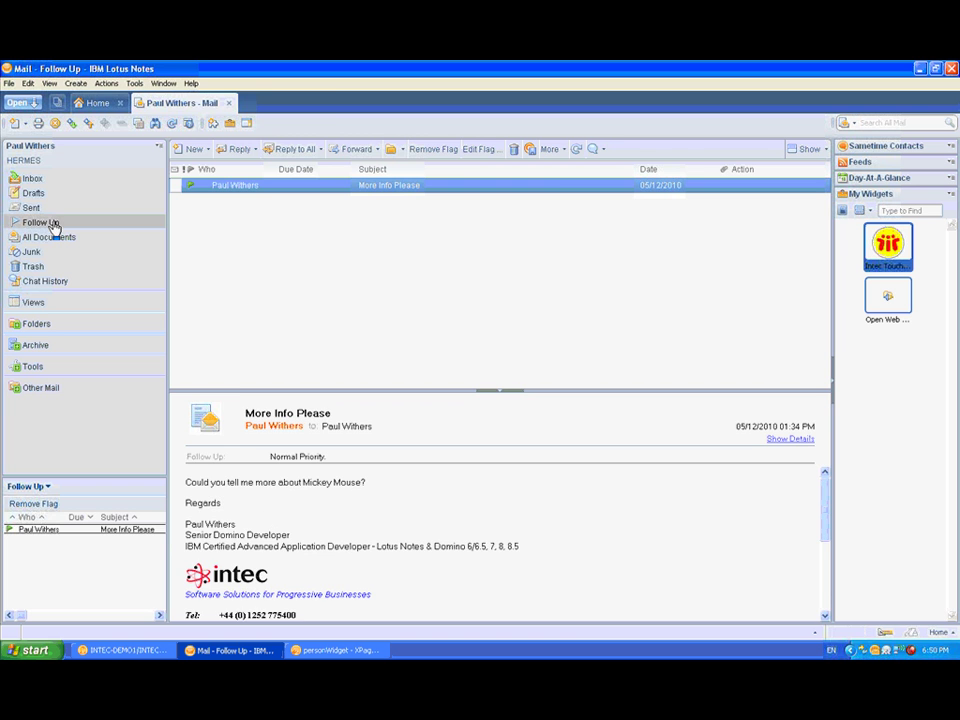
pyautogui.doubleClick(266, 188)
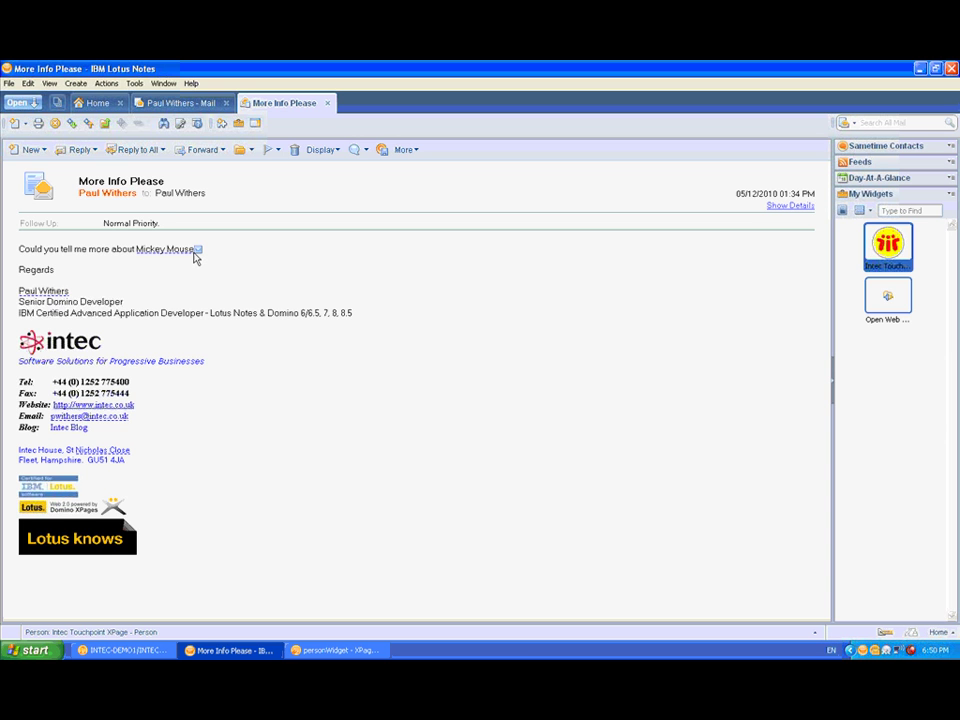
# Run the Intec Touchpoint XPage - Person action on Mickey Mouse, then close its popup
pyautogui.click(198, 253)
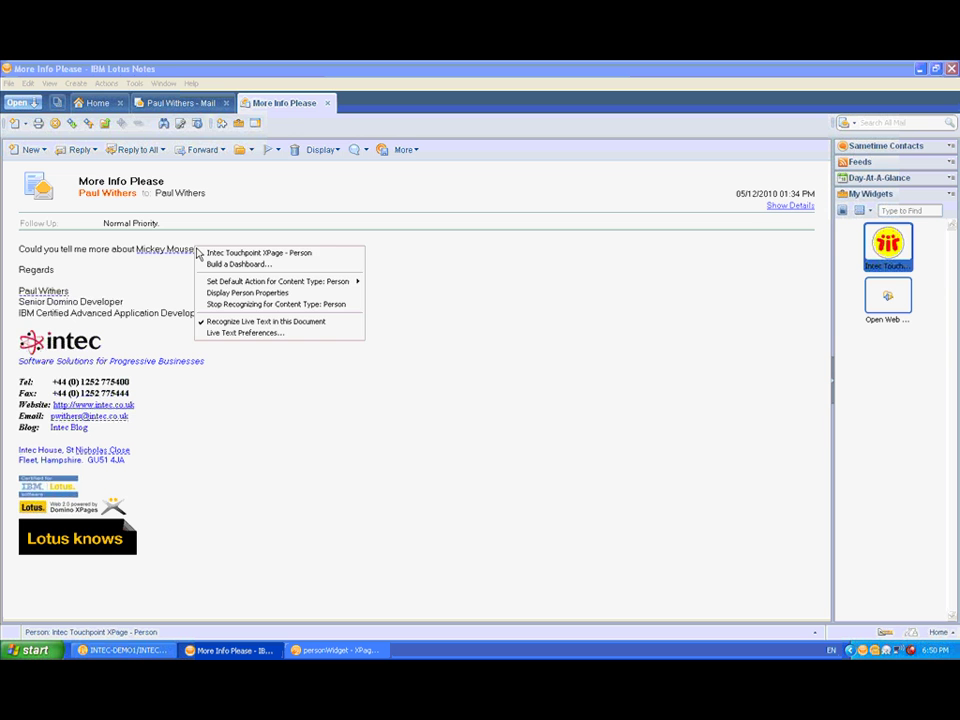
pyautogui.click(206, 254)
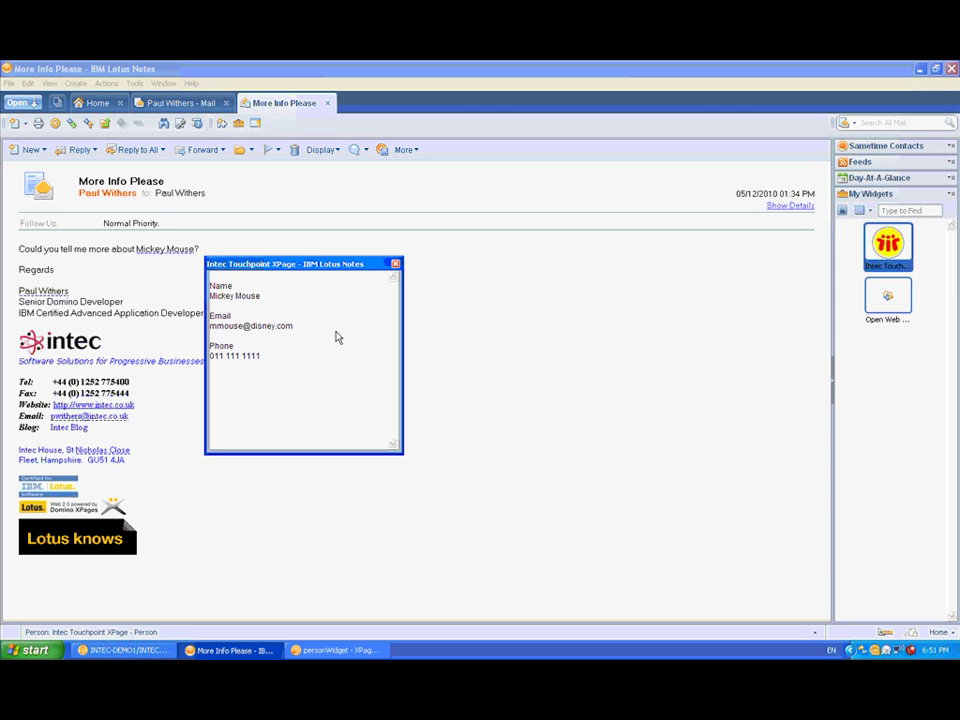
pyautogui.click(396, 264)
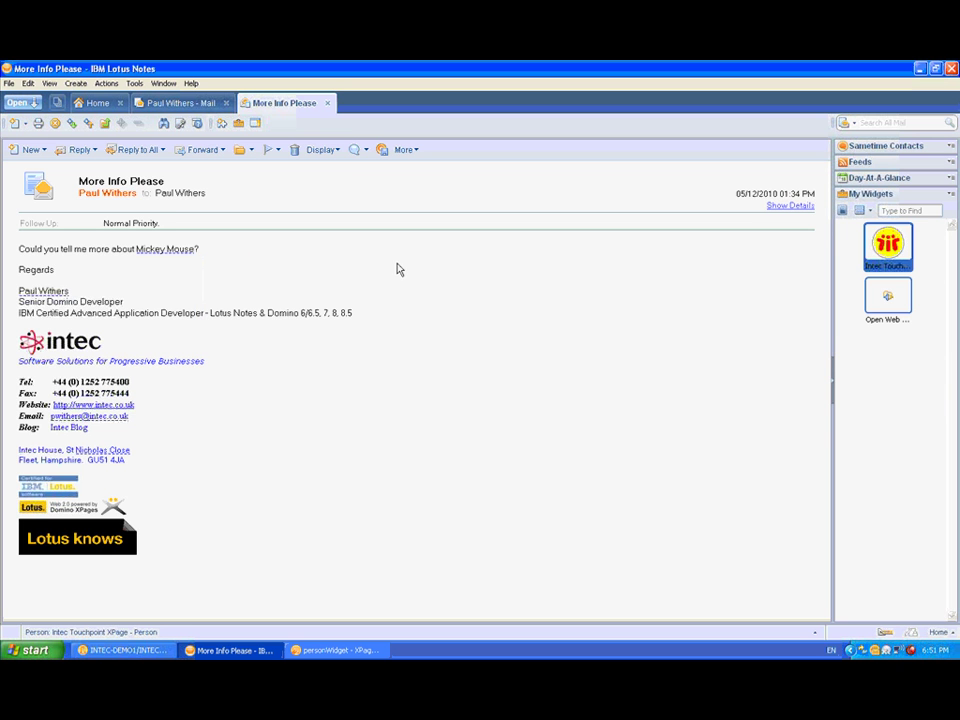
# Email the Intec Touchpoint widget and open the message's extension.xml attachment with Notepad
pyautogui.rightClick(892, 247)
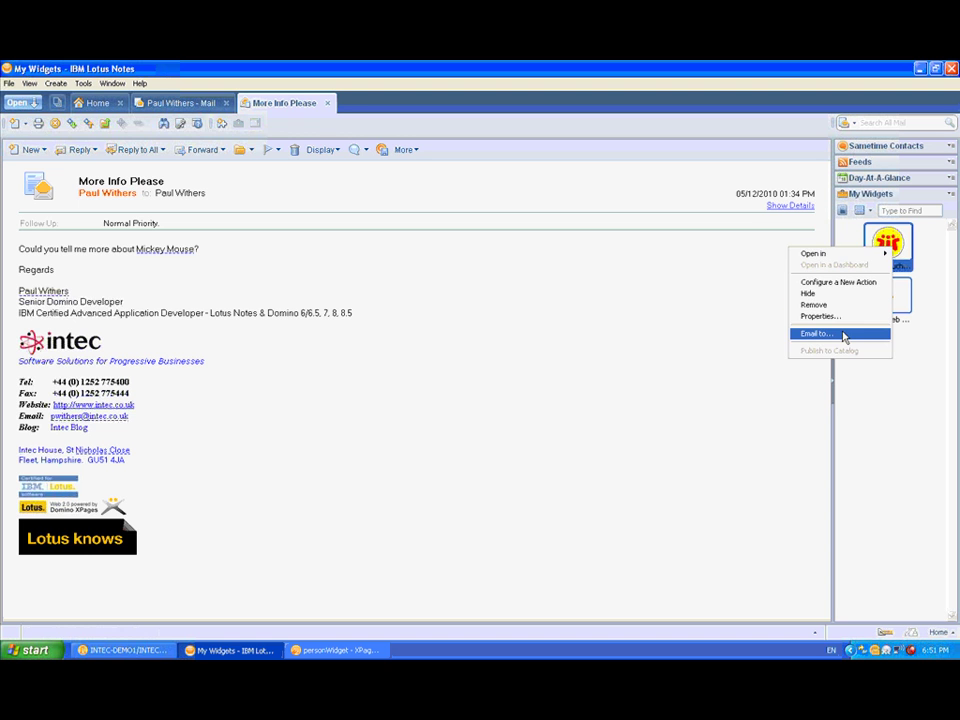
pyautogui.click(843, 334)
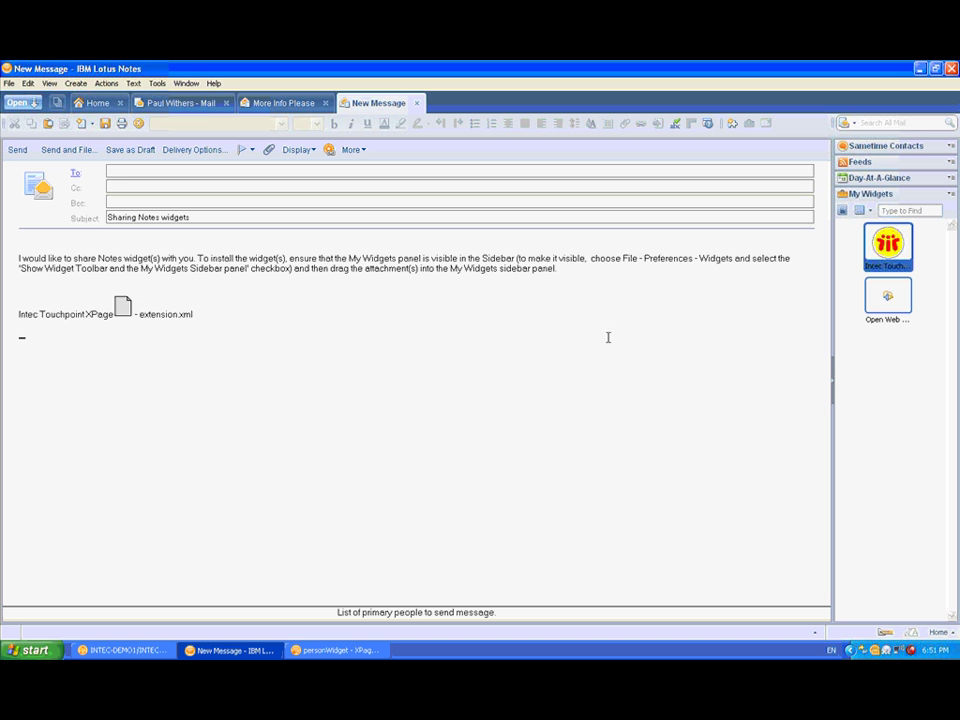
pyautogui.click(123, 314)
pyautogui.rightClick(123, 311)
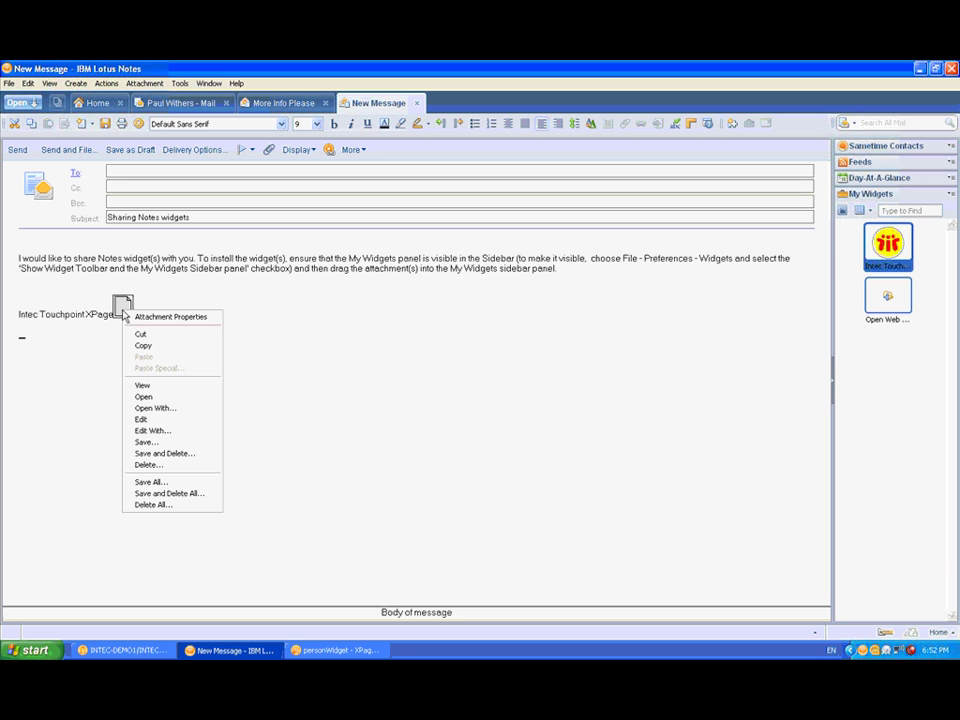
pyautogui.click(143, 408)
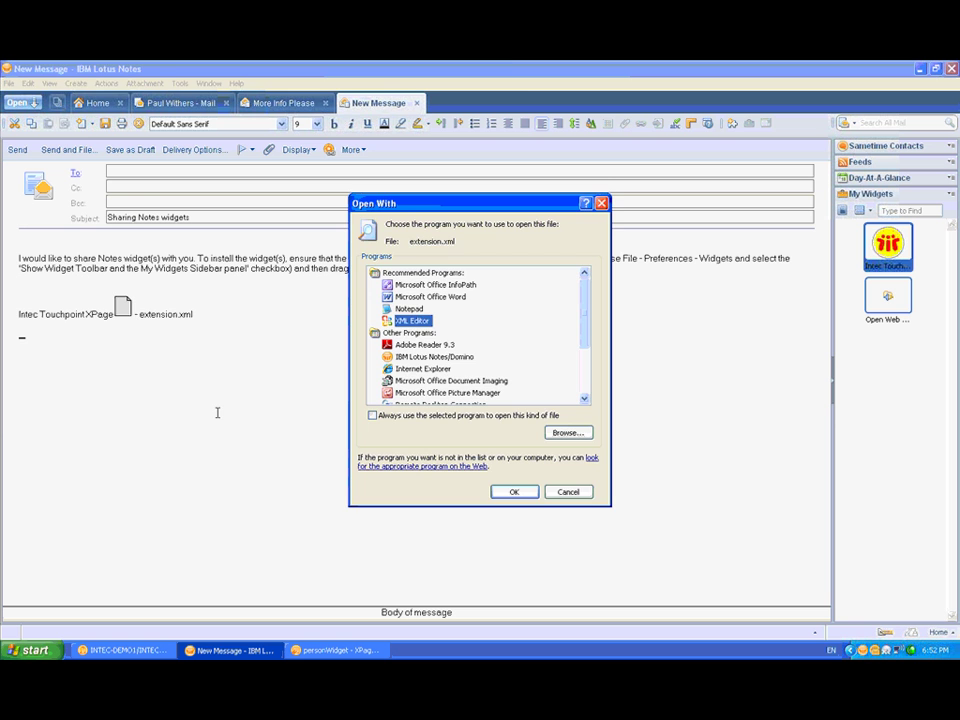
pyautogui.click(410, 310)
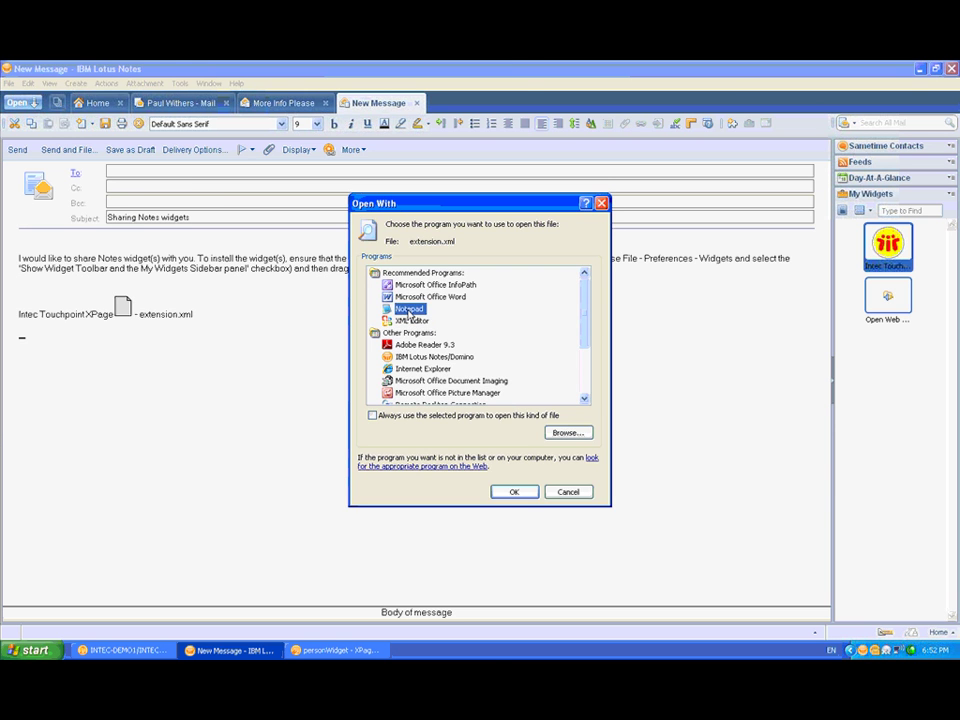
# In extension.xml, change the popupWindow height from 300 to 400 and width from 300 to 800
pyautogui.doubleClick(410, 310)
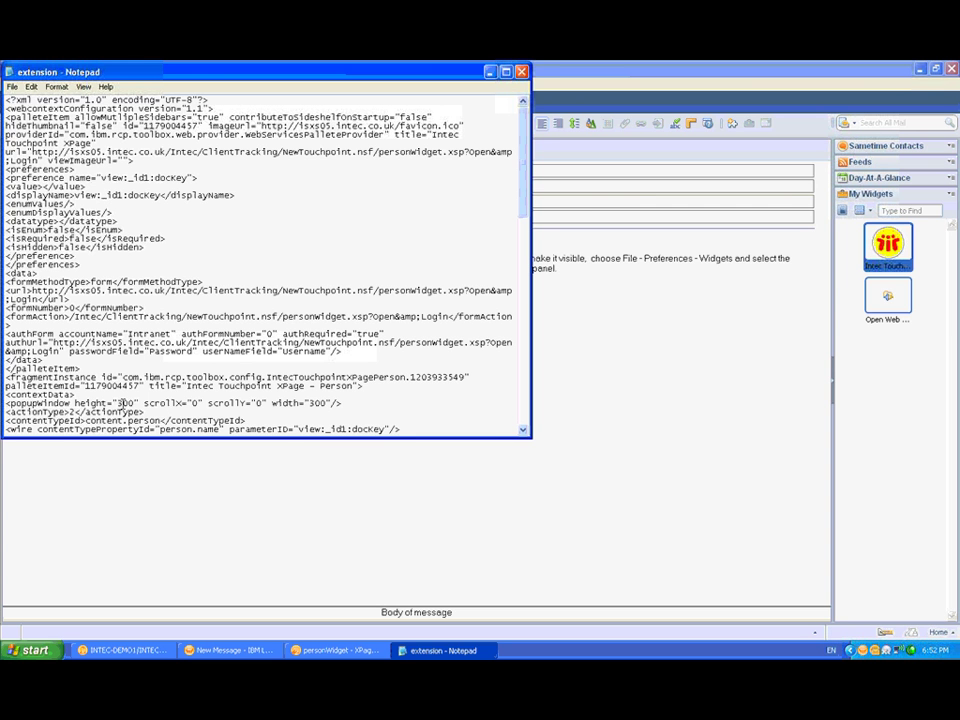
pyautogui.press('BackSpace')
pyautogui.write('4')
pyautogui.click(314, 403)
pyautogui.press('BackSpace')
pyautogui.write('8')
# Save the file as extension on Local Disk (C:) and close Notepad
pyautogui.click(13, 86)
pyautogui.click(30, 135)
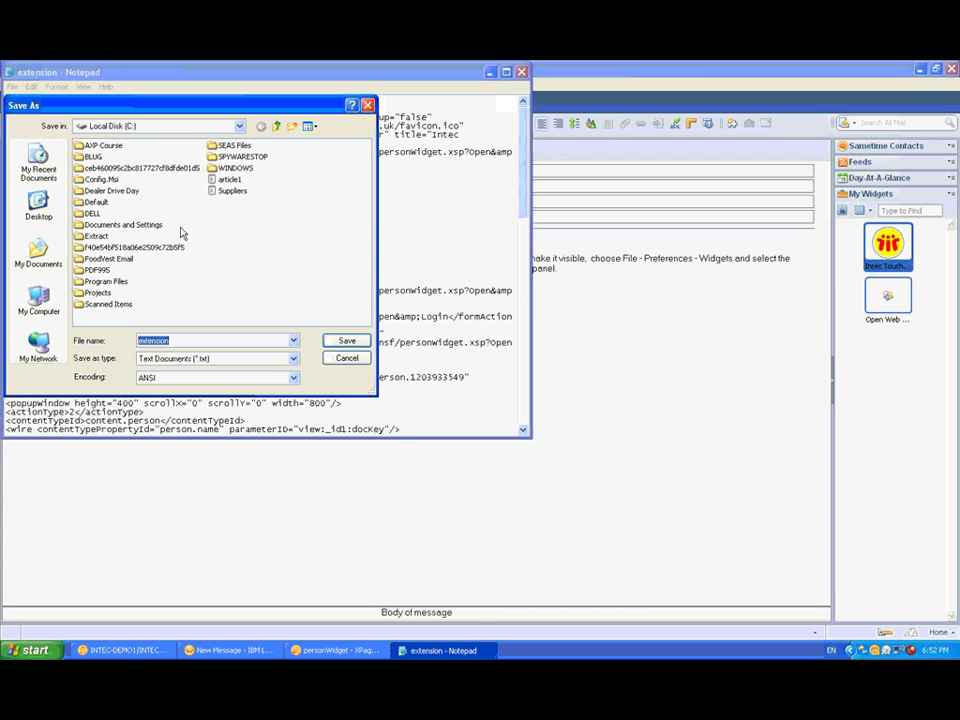
pyautogui.click(346, 342)
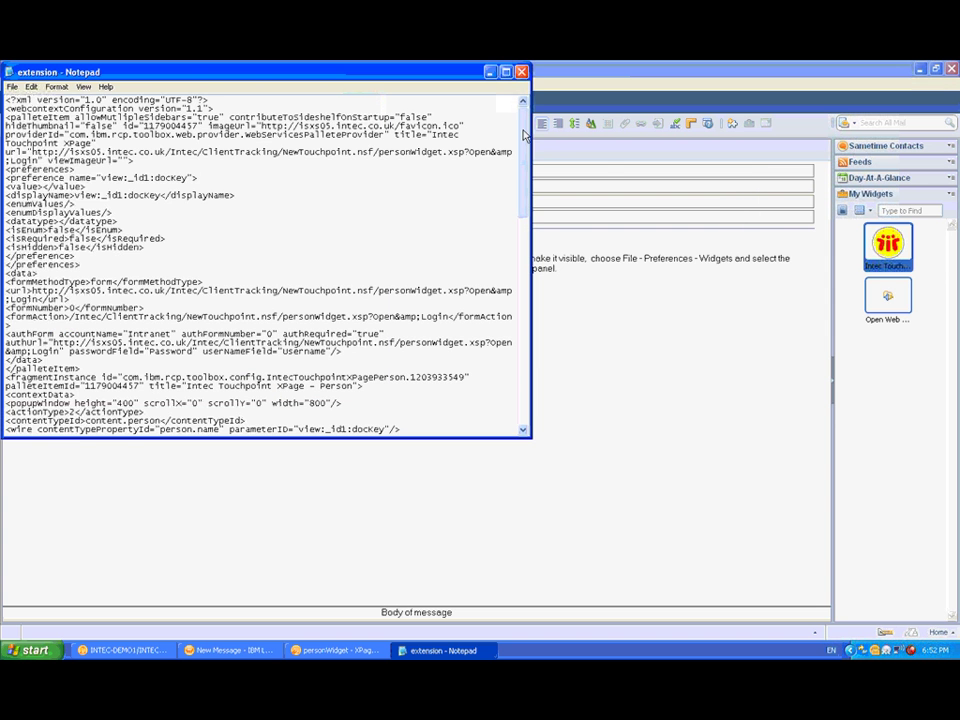
pyautogui.click(521, 72)
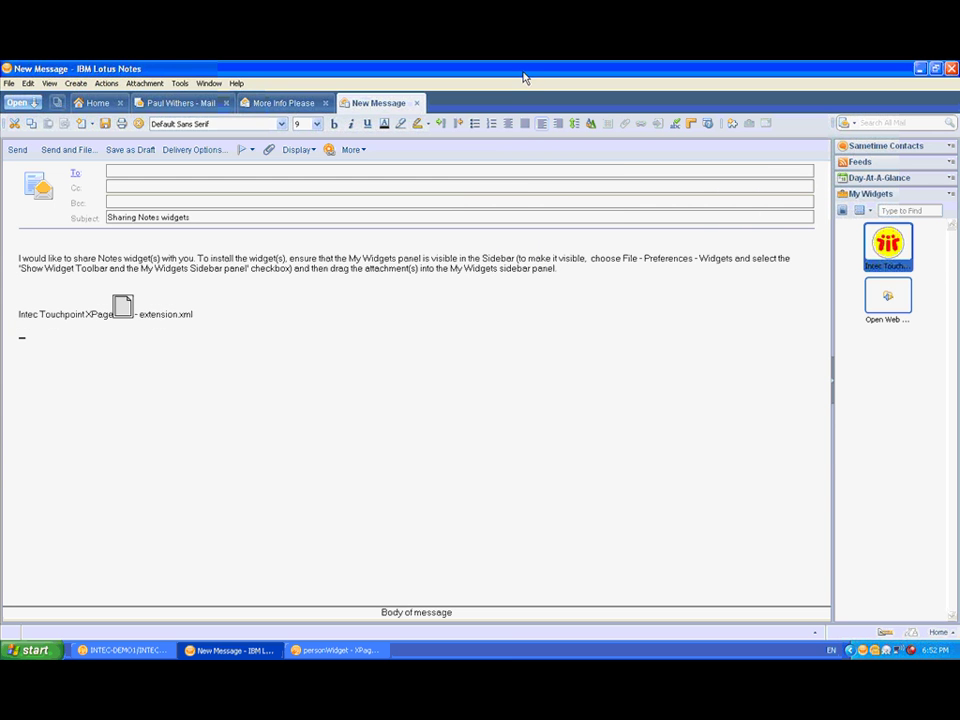
# Discard the Sharing Notes widgets message, remove the old Intec widget, and open My Computer with Win+E
pyautogui.click(418, 103)
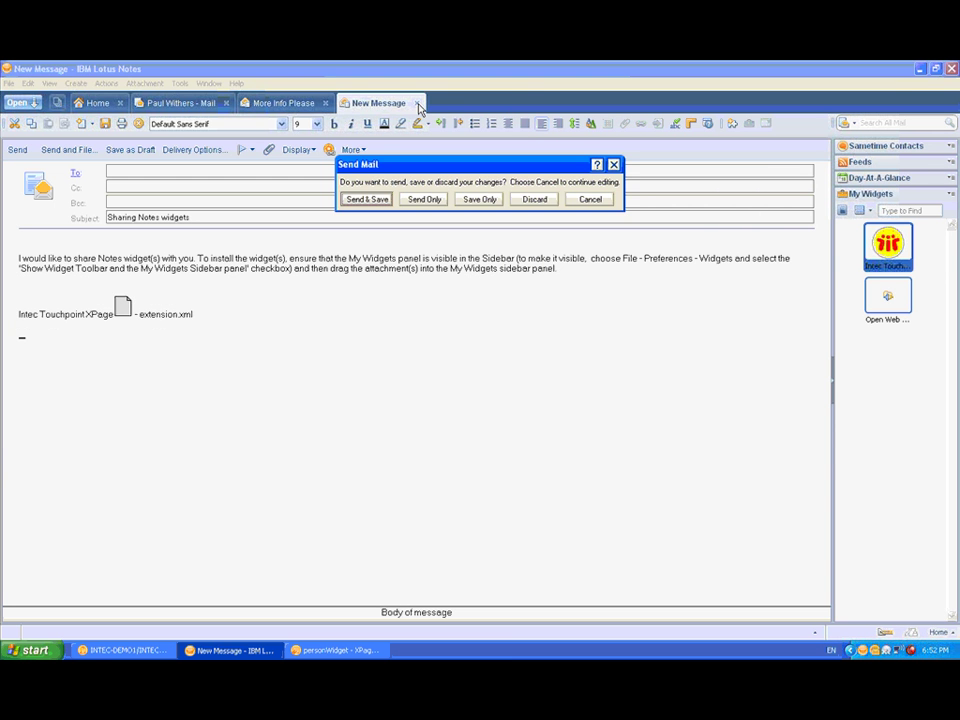
pyautogui.click(531, 199)
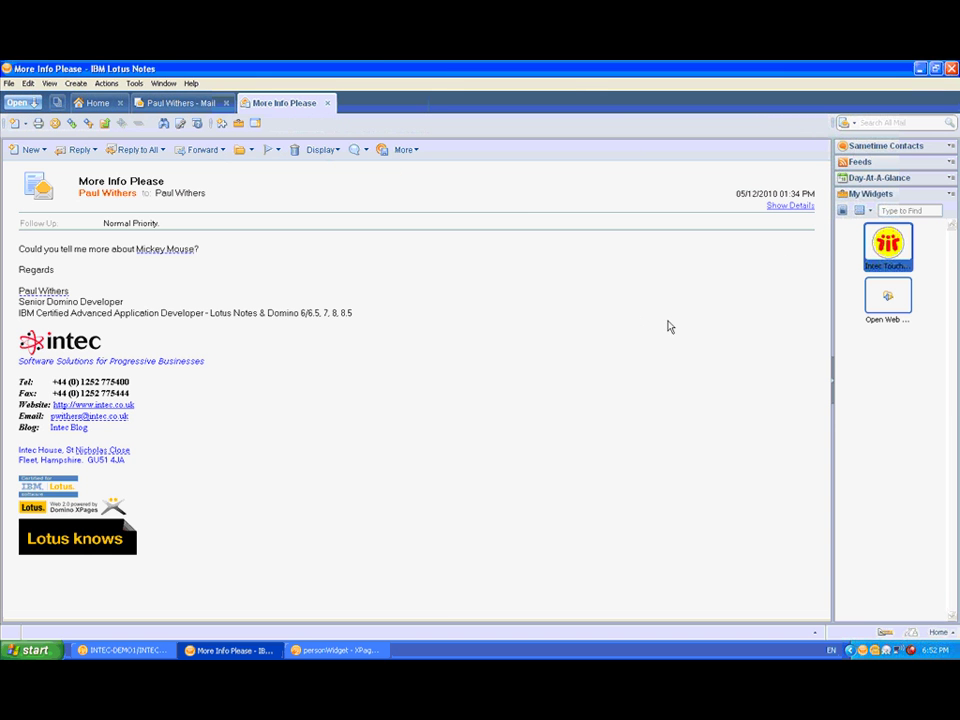
pyautogui.rightClick(873, 256)
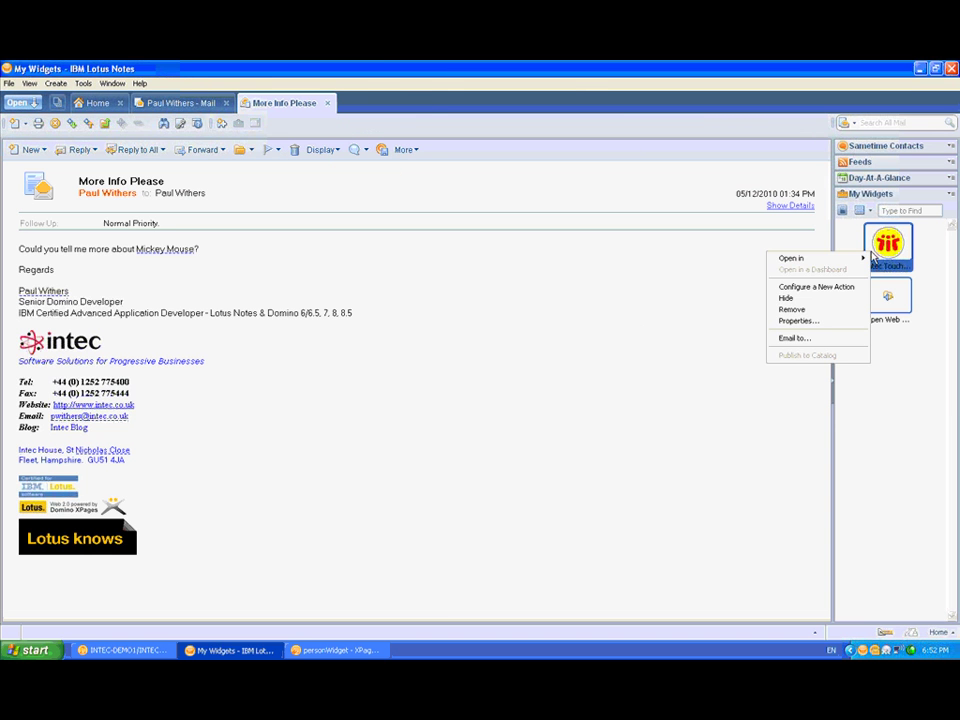
pyautogui.click(832, 310)
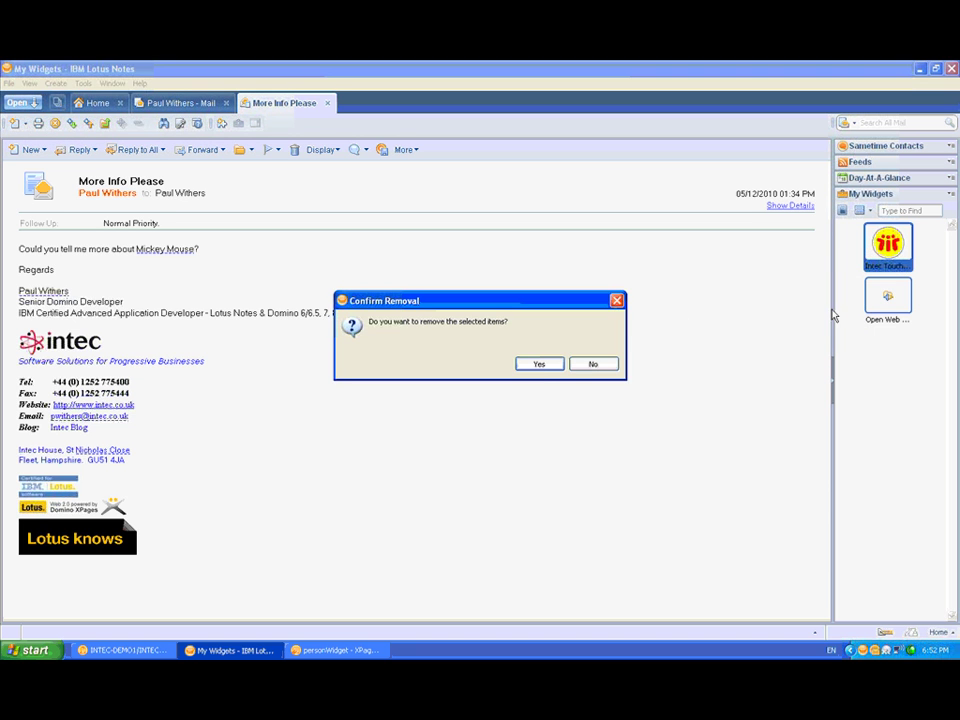
pyautogui.click(540, 365)
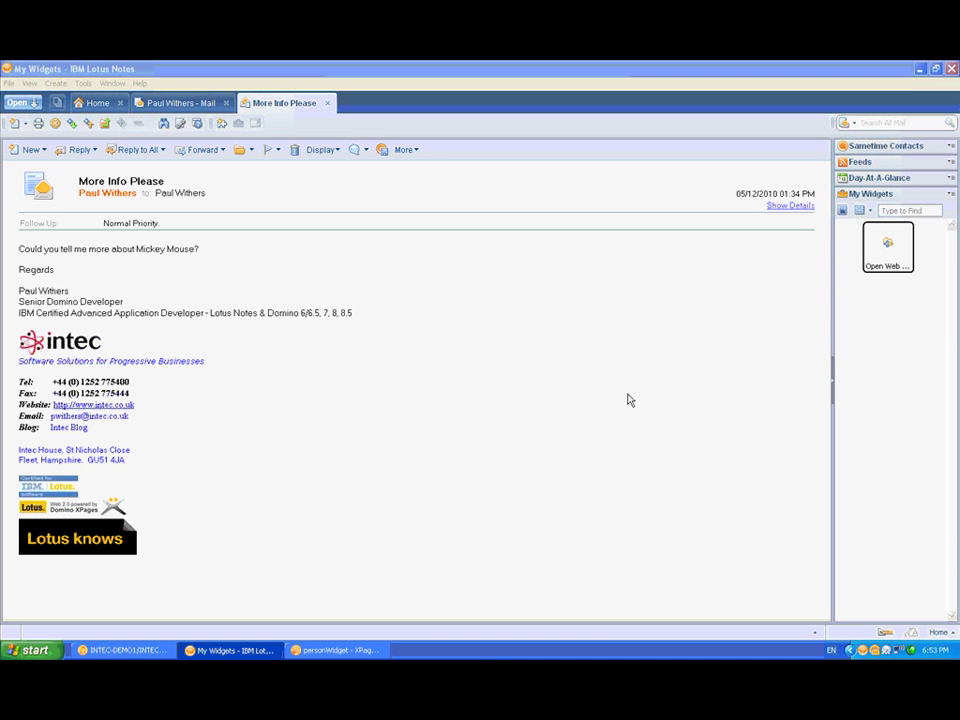
pyautogui.press('super+e')
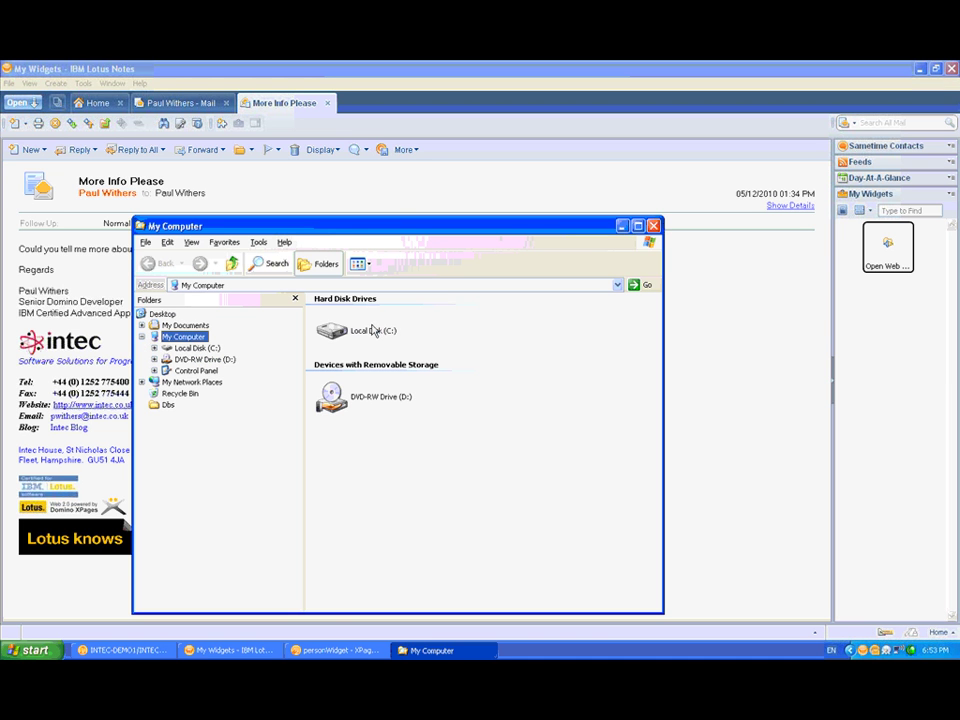
# Drag the edited extension XML file from Local Disk (C:) into My Widgets, then close Explorer
pyautogui.click(372, 329)
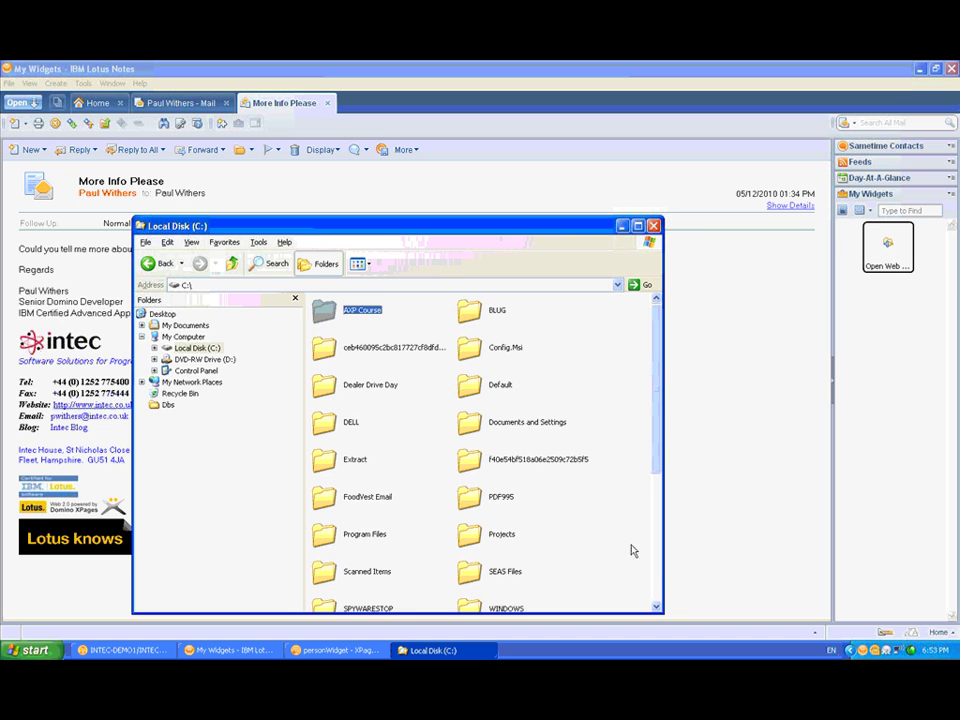
pyautogui.scroll(-5, 651, 568)
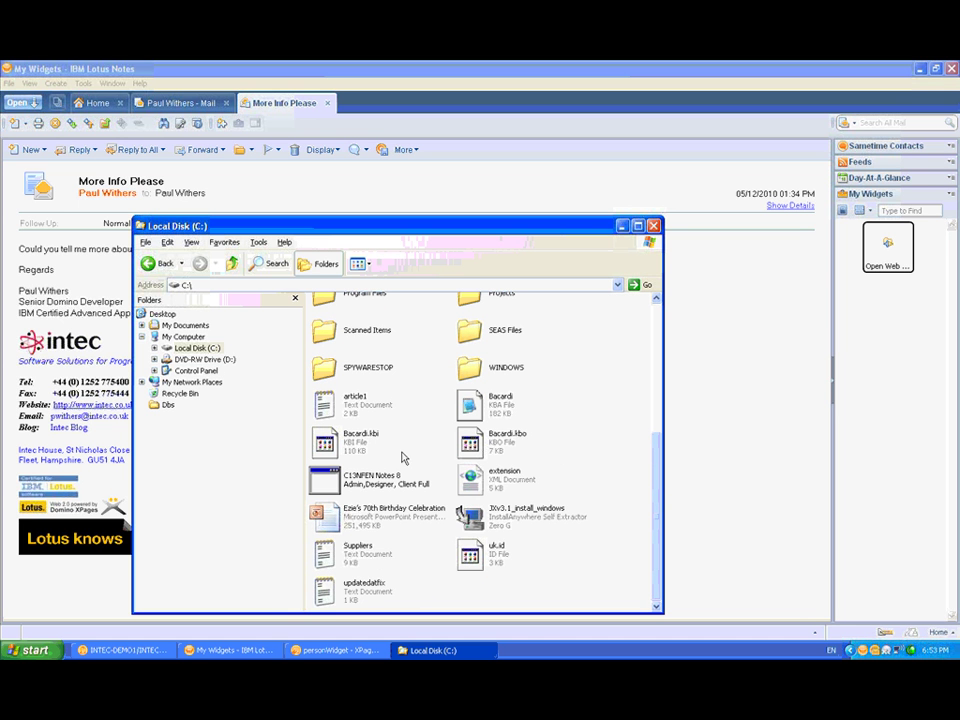
pyautogui.click(505, 475)
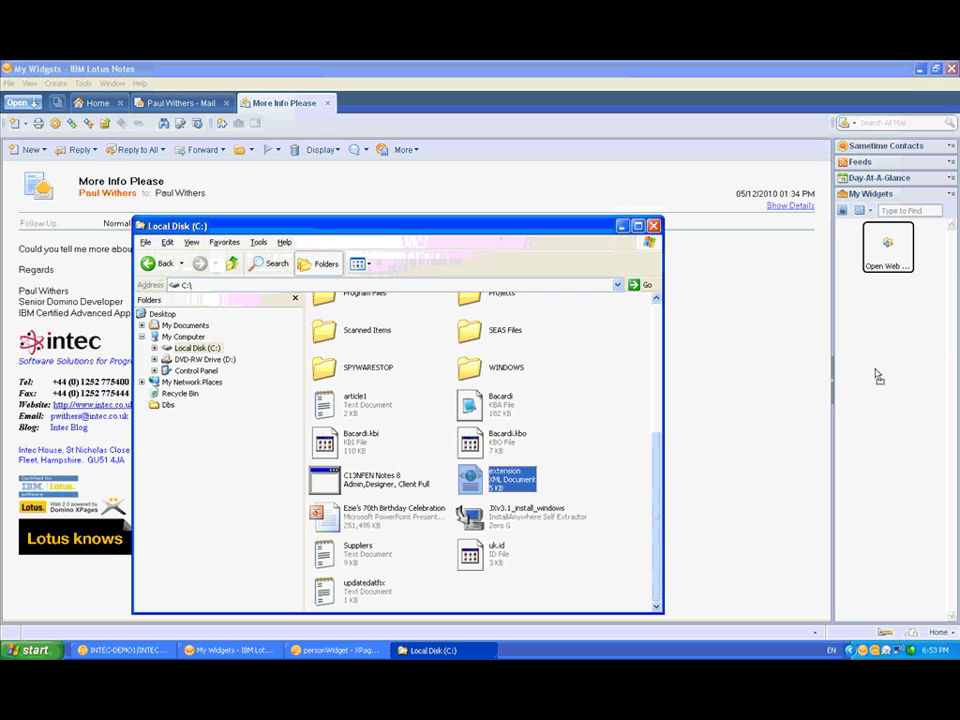
pyautogui.moveTo(877, 376); pyautogui.dragTo(886, 366)
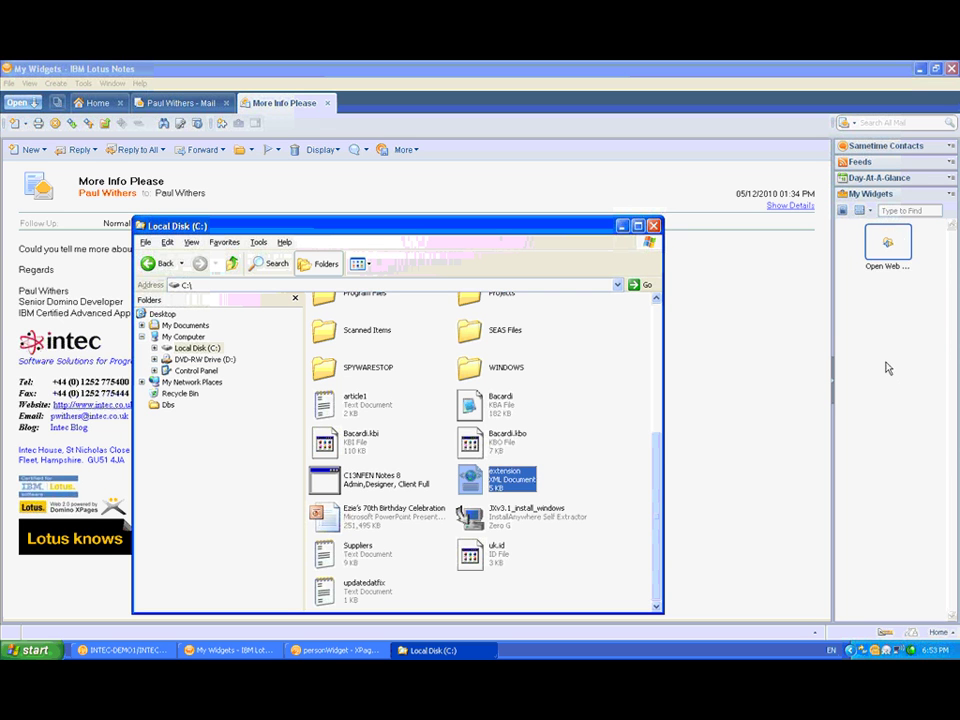
pyautogui.click(653, 225)
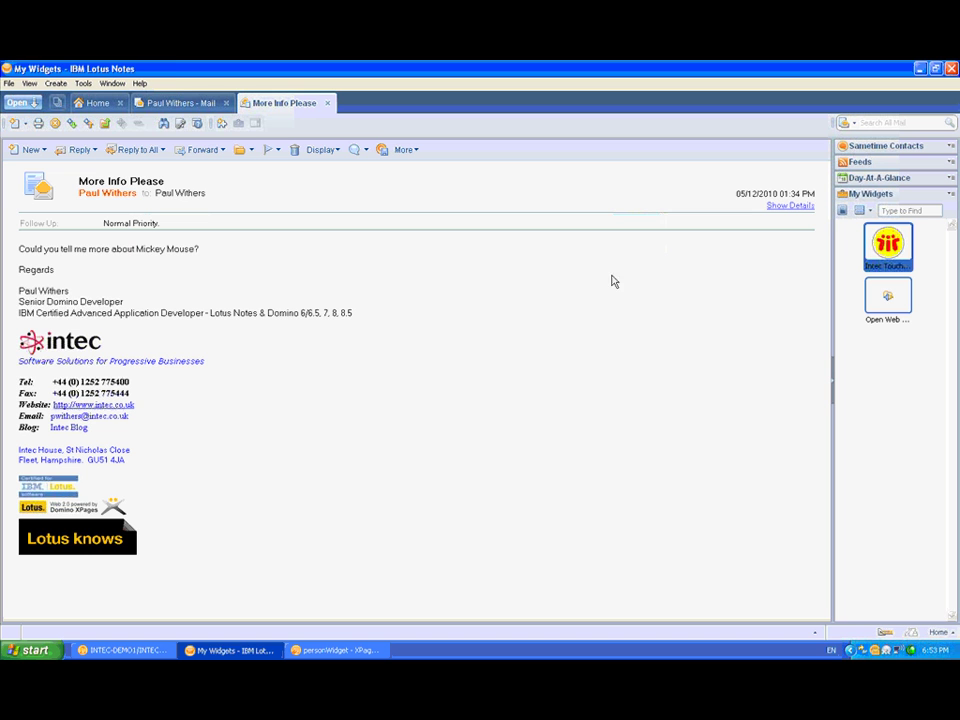
pyautogui.click(350, 280)
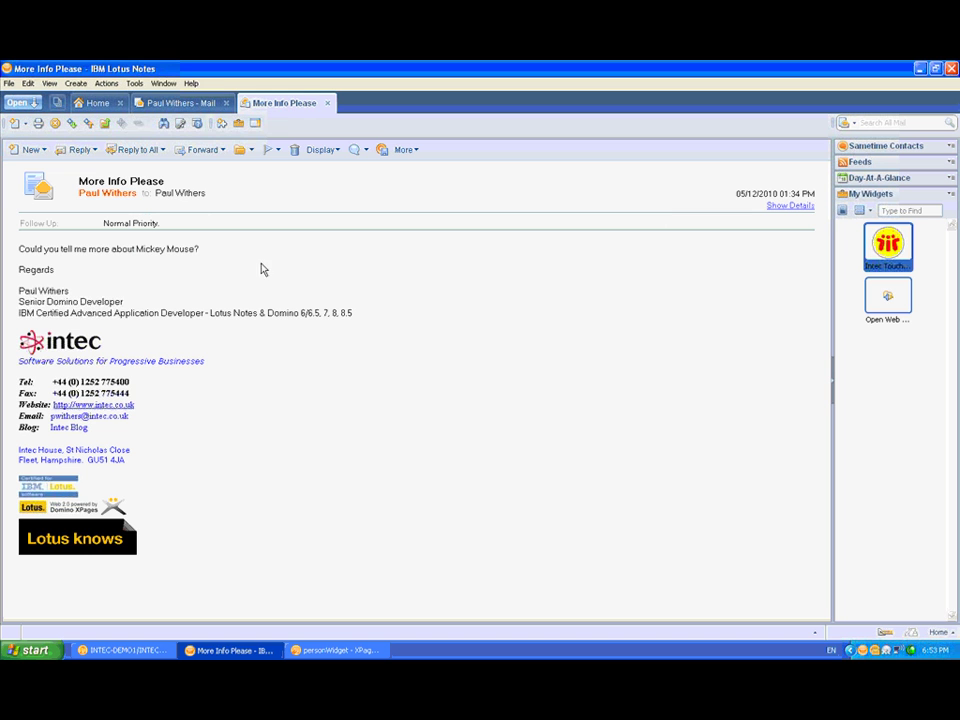
pyautogui.click(199, 253)
pyautogui.click(202, 254)
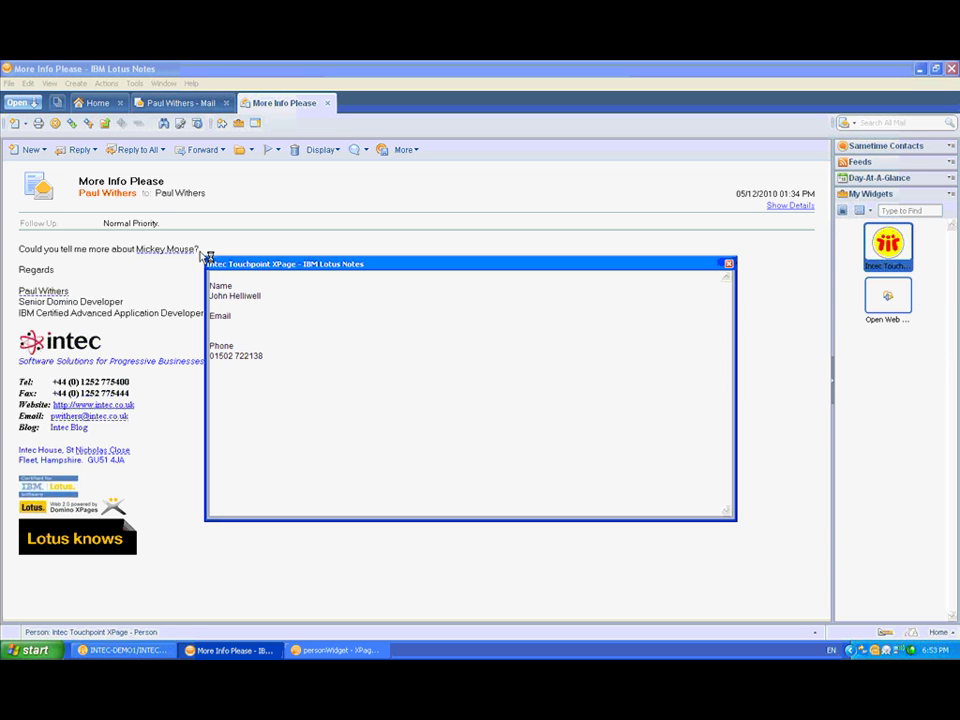
pyautogui.moveTo(208, 257); pyautogui.dragTo(200, 255)
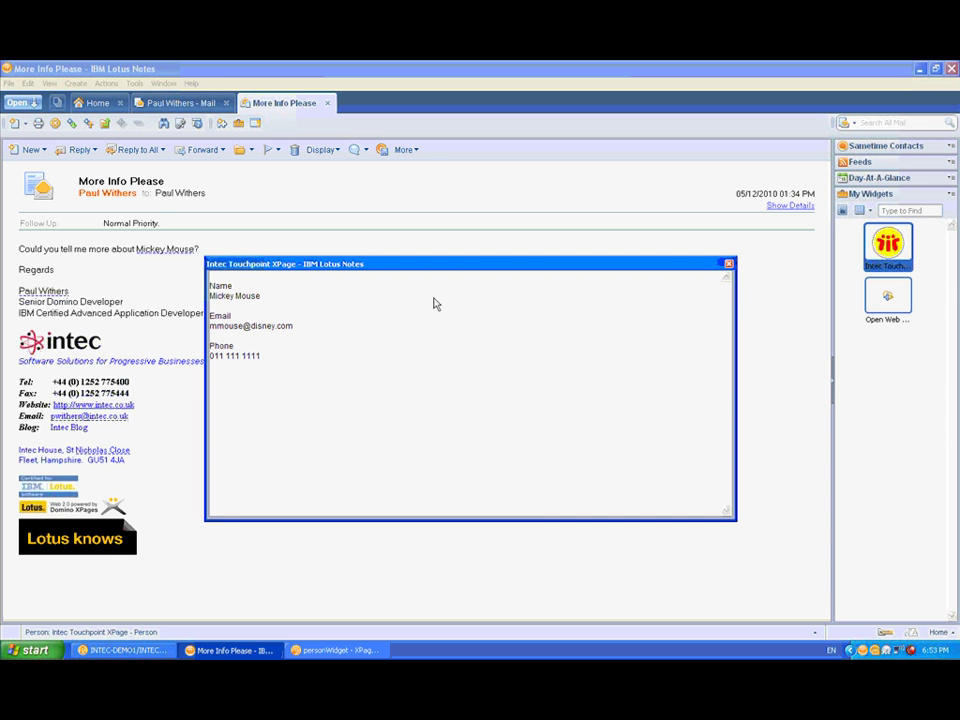
pyautogui.click(729, 265)
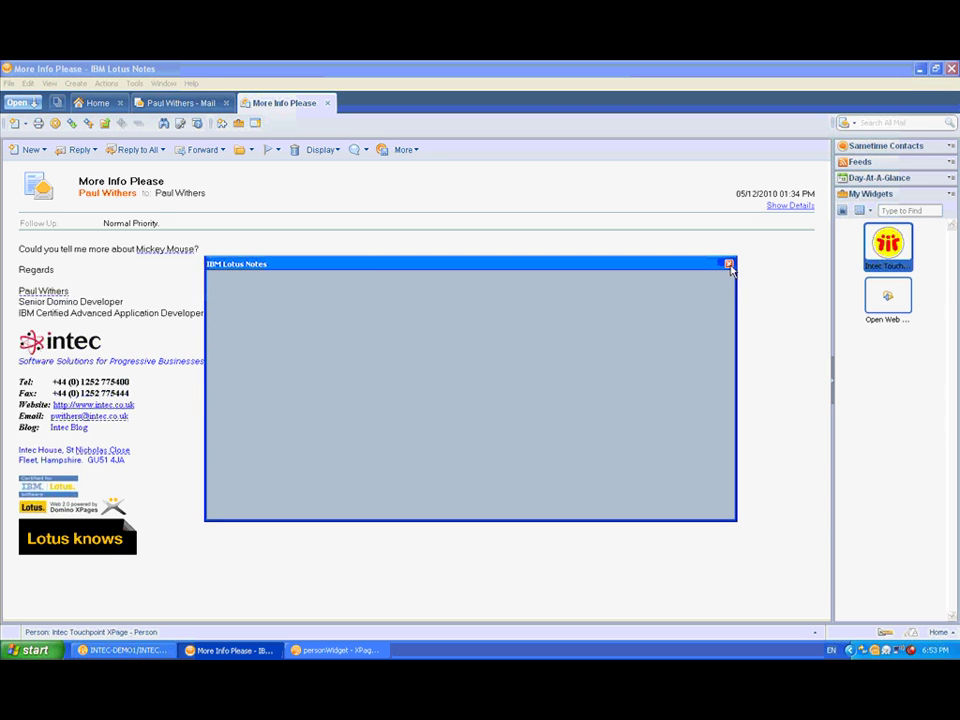
pyautogui.click(132, 421)
pyautogui.click(148, 424)
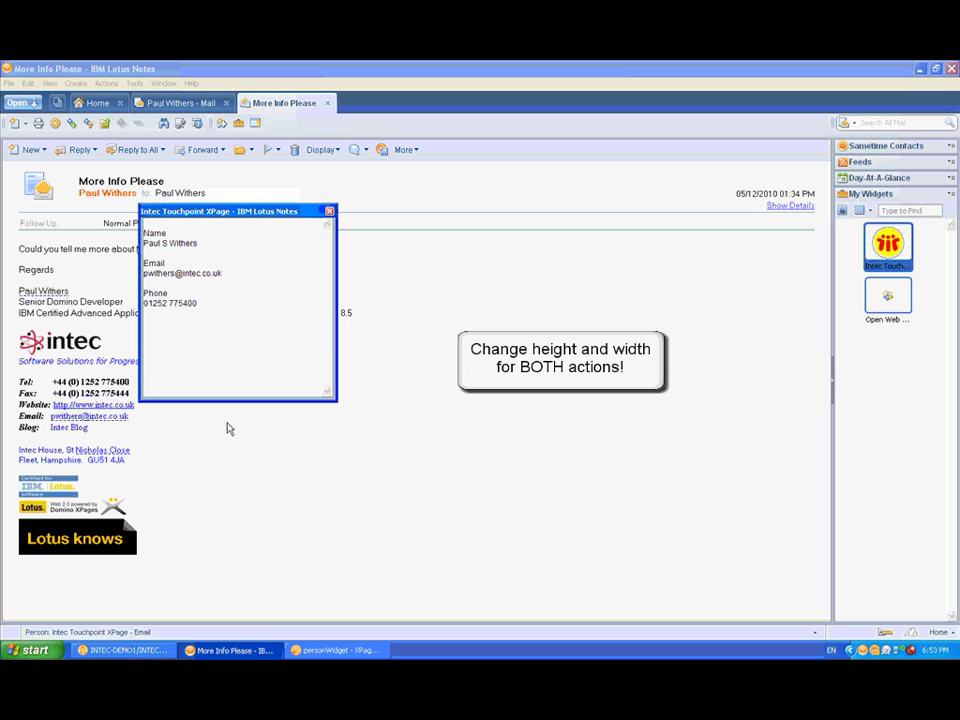
pyautogui.click(330, 212)
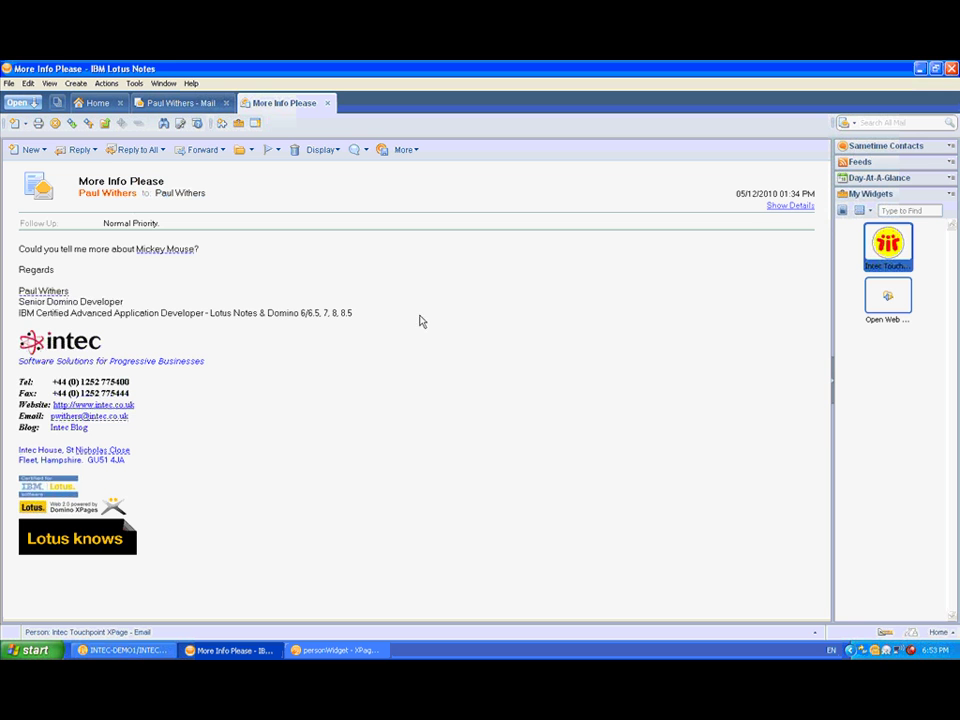